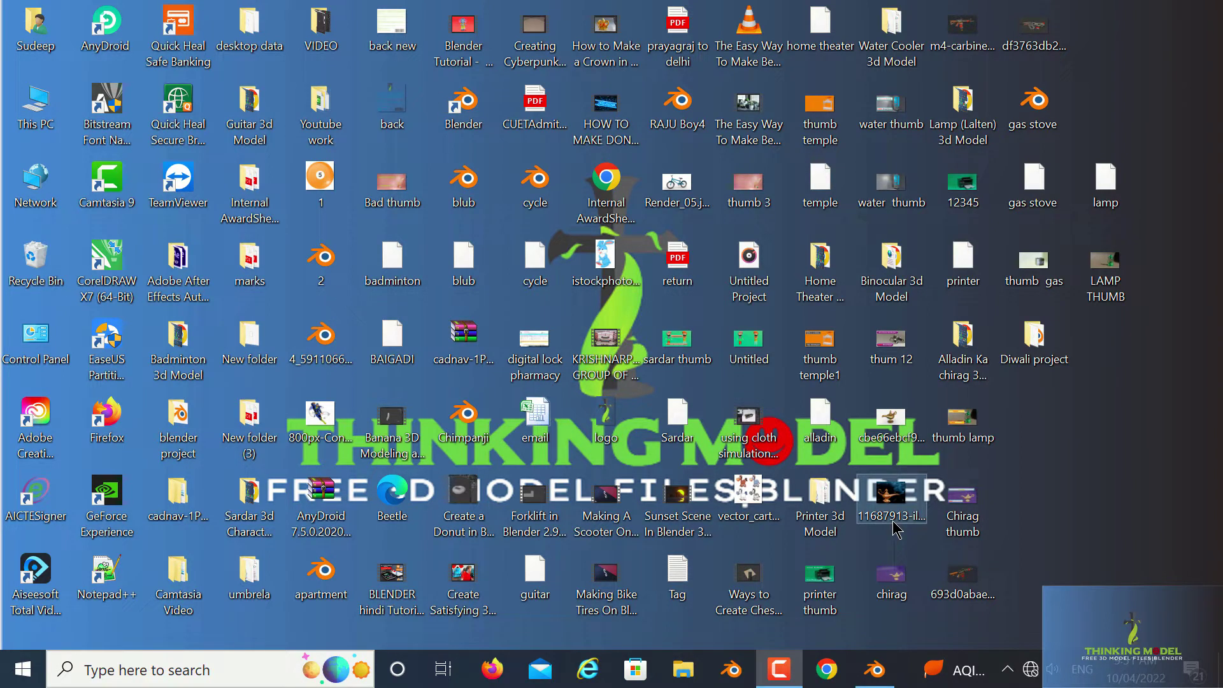
Step: Refresh the Windows desktop, then bring forward the Blender window holding the gas stove file
{"action": "right_click", "coordinate": [1164, 360]}
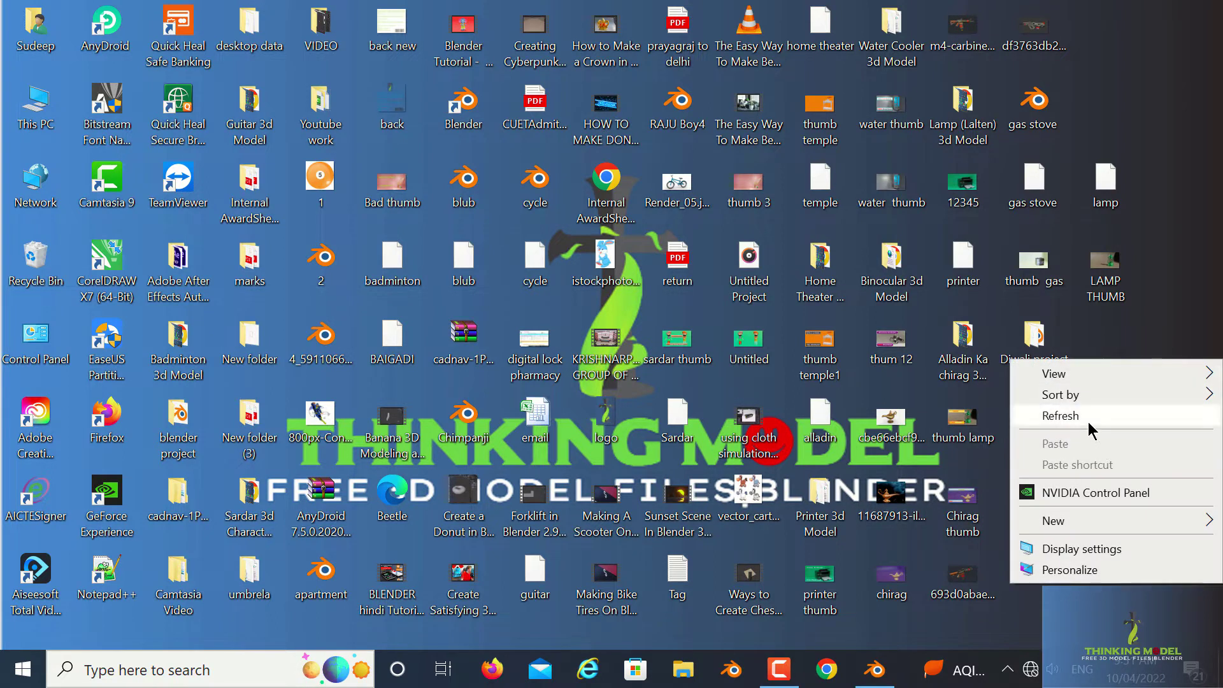
{"action": "left_click", "coordinate": [1079, 415]}
{"action": "left_click", "coordinate": [868, 677]}
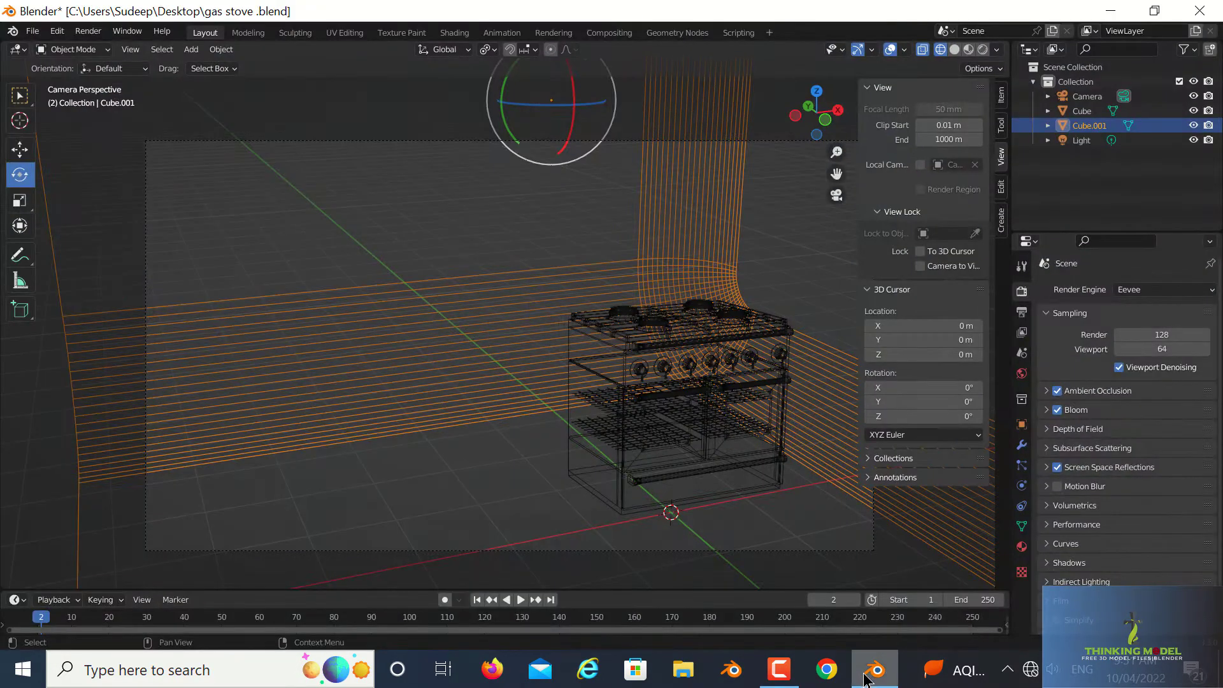
Step: Leave camera view, switch to Solid shading and hide the curved backdrop Cube.001
{"action": "scroll", "coordinate": [769, 479], "scroll_direction": "down", "scroll_amount": 3}
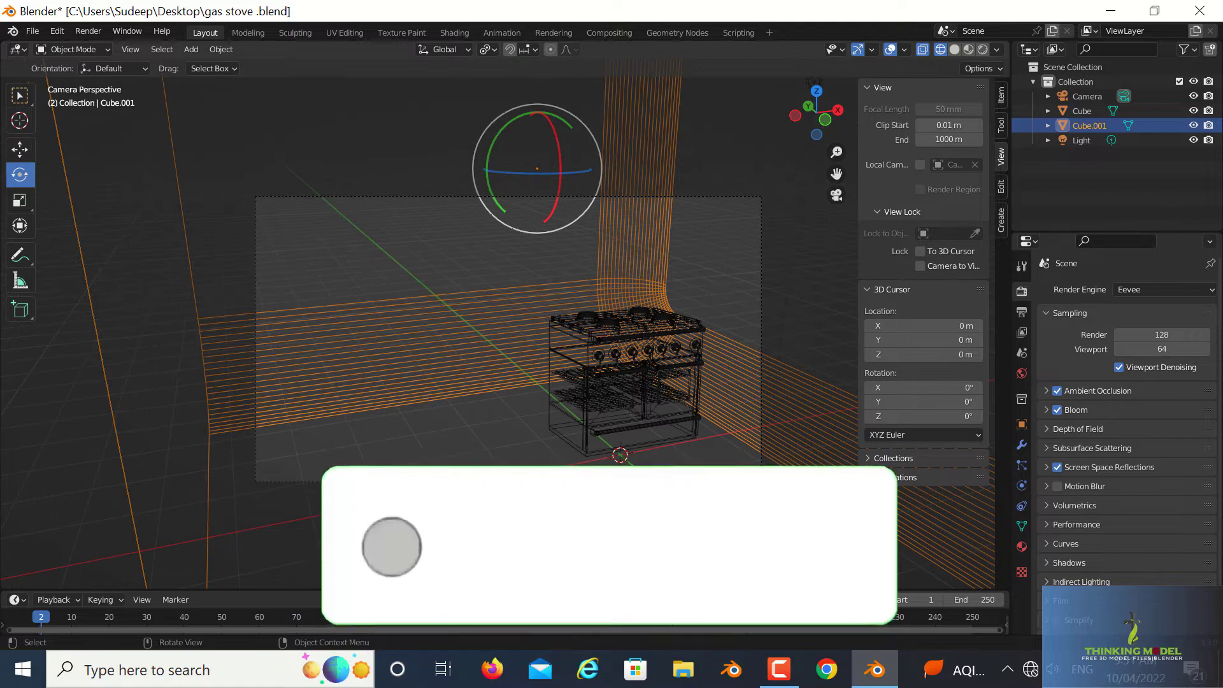
{"action": "mouse_move", "coordinate": [637, 382]}
{"action": "middle_mouse_down"}
{"action": "mouse_move", "coordinate": [637, 344]}
{"action": "mouse_move", "coordinate": [522, 293]}
{"action": "middle_mouse_up"}
{"action": "scroll", "coordinate": [700, 484], "scroll_direction": "down", "scroll_amount": 3}
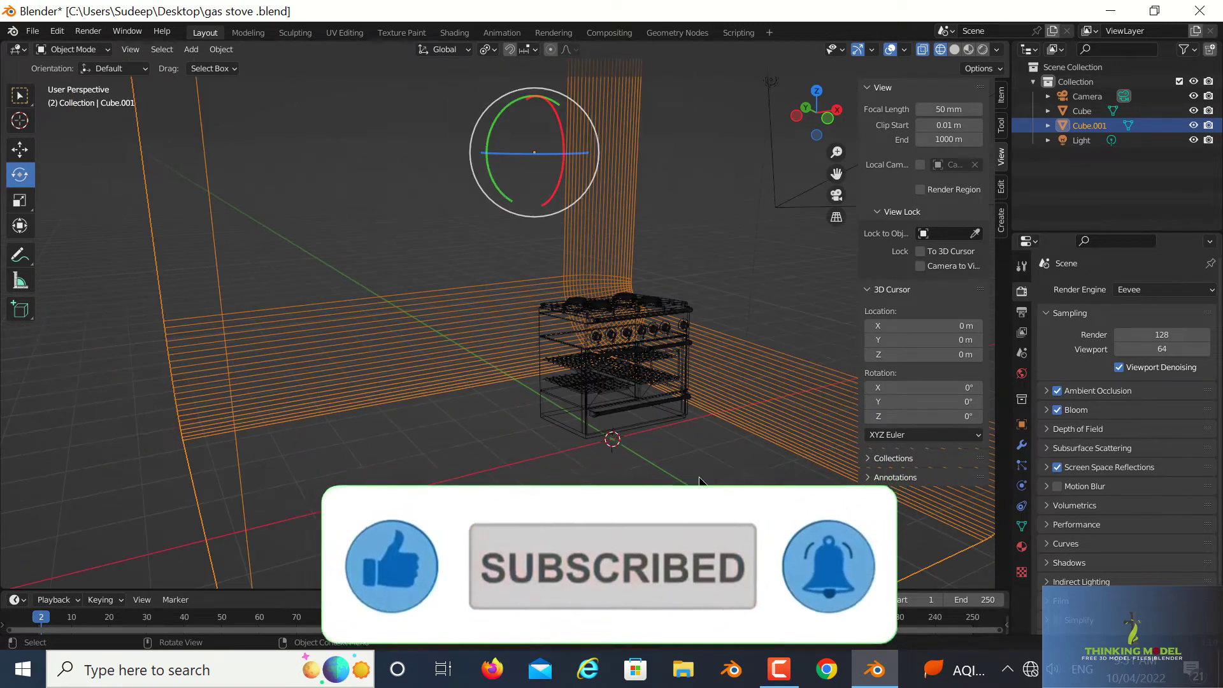
{"action": "left_click", "coordinate": [955, 49]}
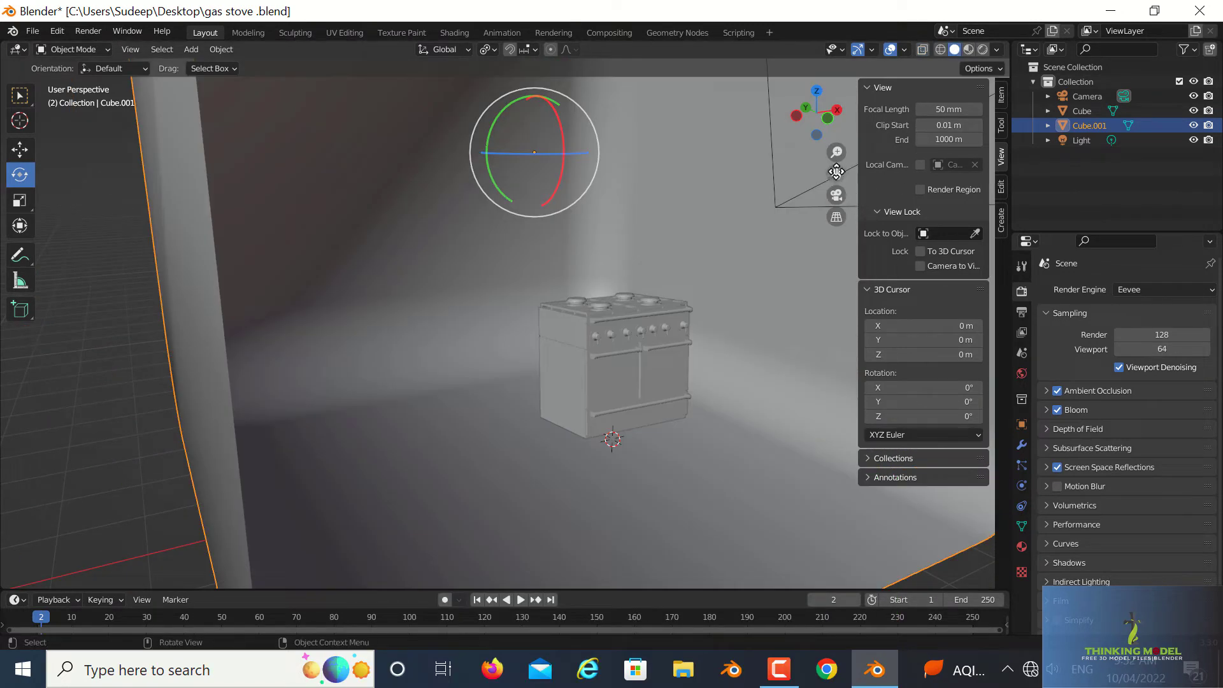
{"action": "left_click_drag", "start_coordinate": [836, 171], "coordinate": [437, 277]}
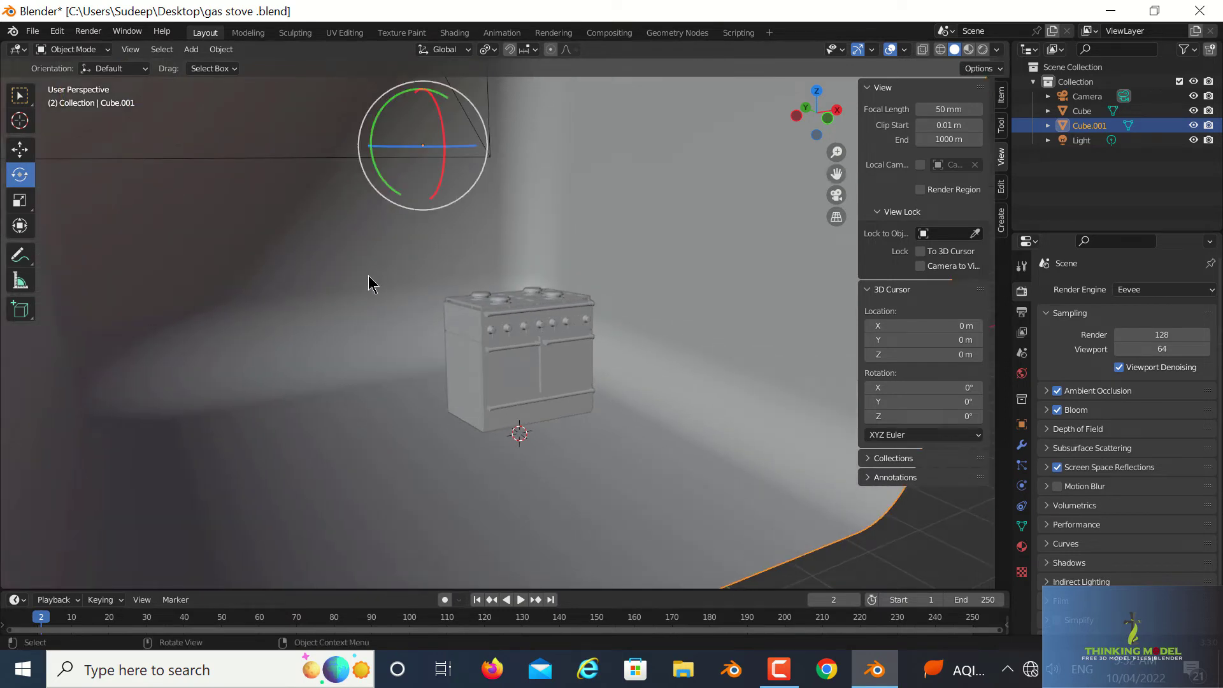
{"action": "key", "text": "h"}
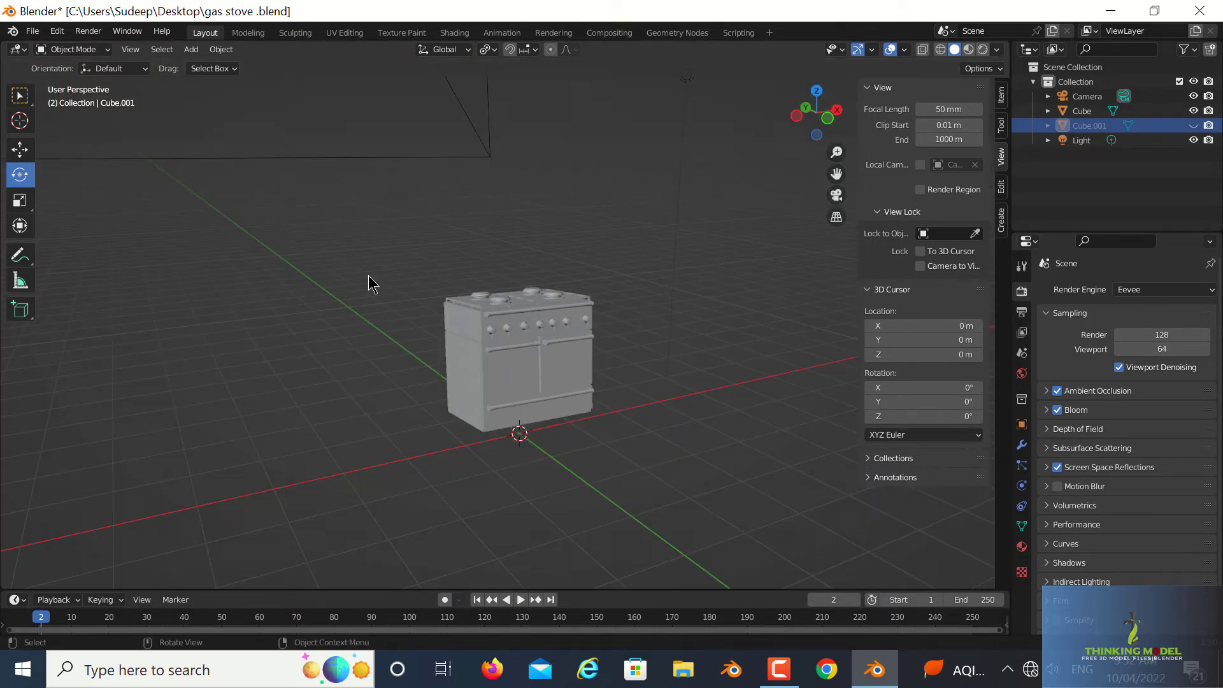
Step: Orbit, pan and zoom to inspect the stove's burners, knobs, oven doors and handles
{"action": "scroll", "coordinate": [650, 382], "scroll_direction": "up", "scroll_amount": 3}
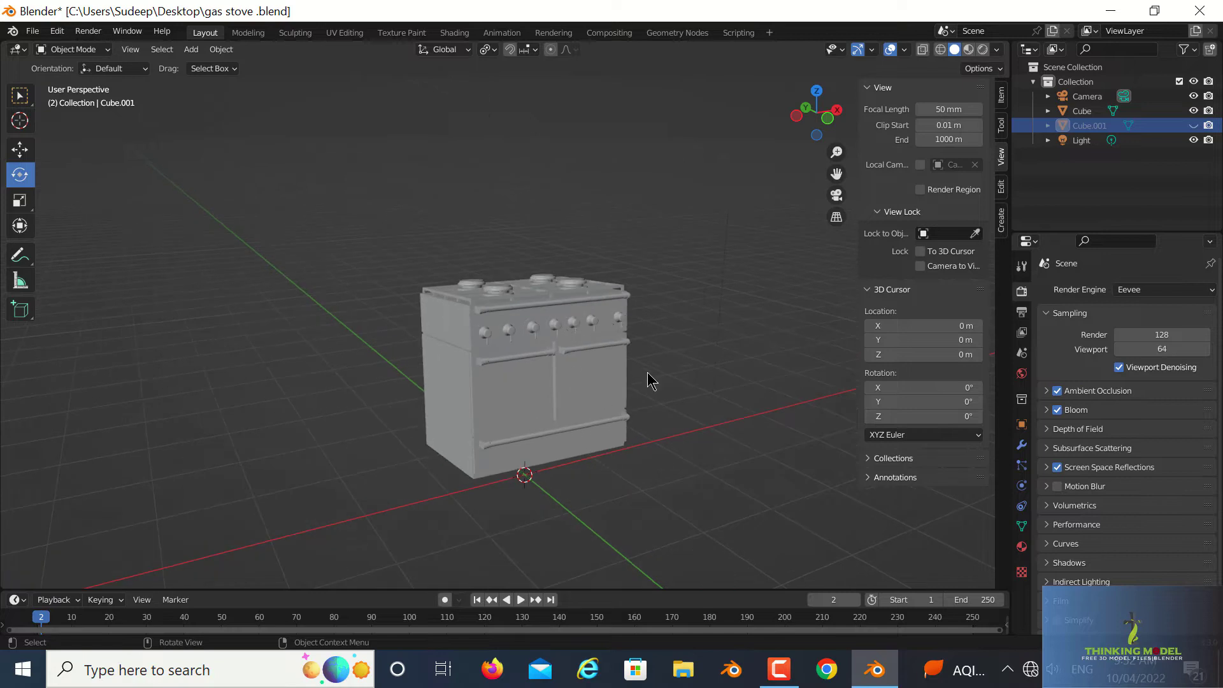
{"action": "scroll", "coordinate": [649, 382], "scroll_direction": "down", "scroll_amount": 3}
{"action": "middle_click_drag", "start_coordinate": [649, 382], "coordinate": [609, 414]}
{"action": "scroll", "coordinate": [609, 417], "scroll_direction": "up", "scroll_amount": 4}
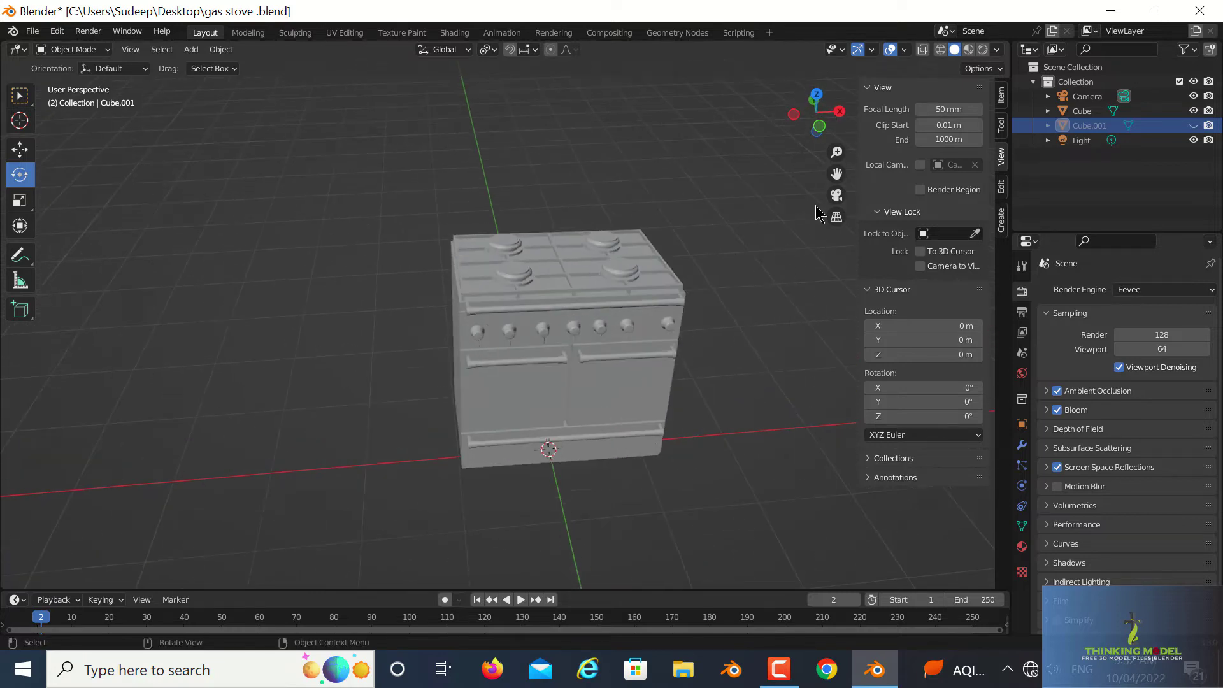
{"action": "left_click_drag", "start_coordinate": [834, 172], "coordinate": [676, 281]}
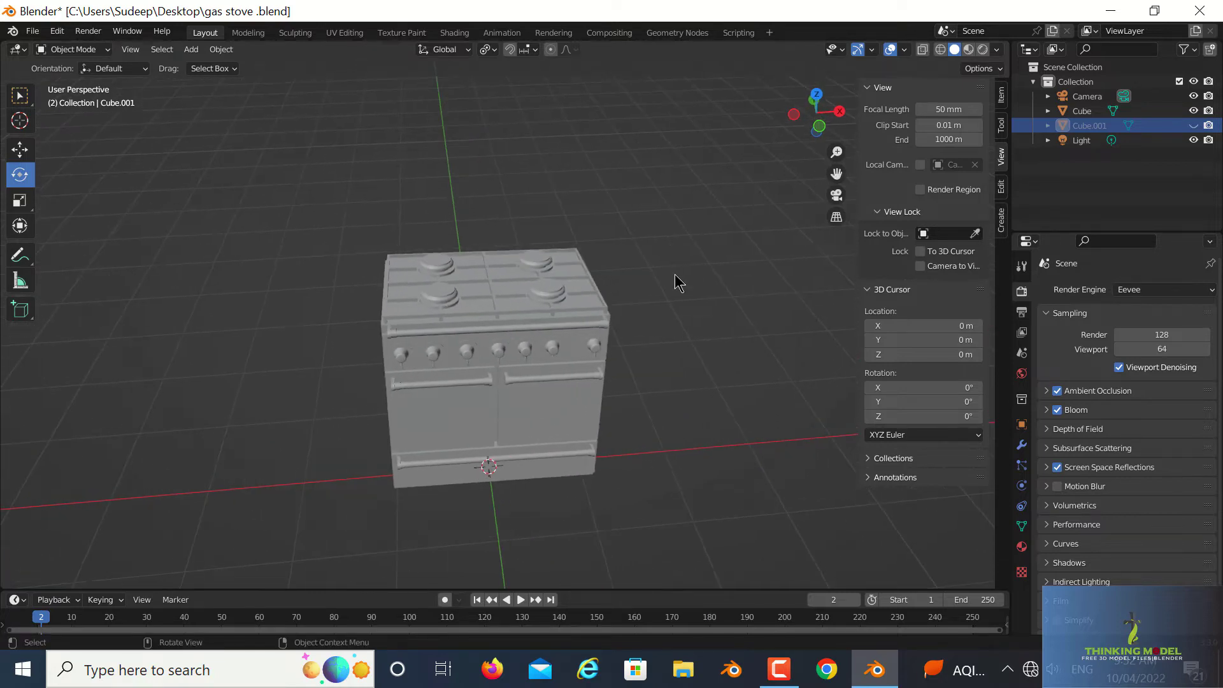
{"action": "scroll", "coordinate": [676, 281], "scroll_direction": "up", "scroll_amount": 1}
{"action": "scroll", "coordinate": [677, 281], "scroll_direction": "up", "scroll_amount": 2}
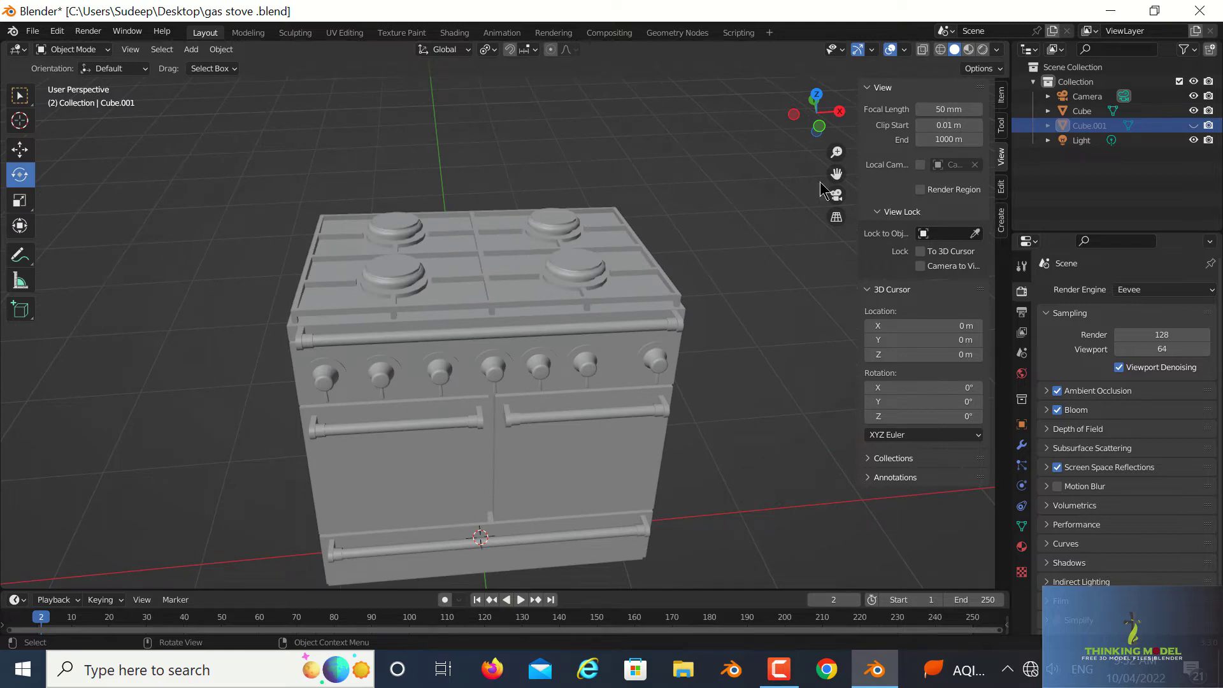
{"action": "scroll", "coordinate": [673, 308], "scroll_direction": "down", "scroll_amount": 1}
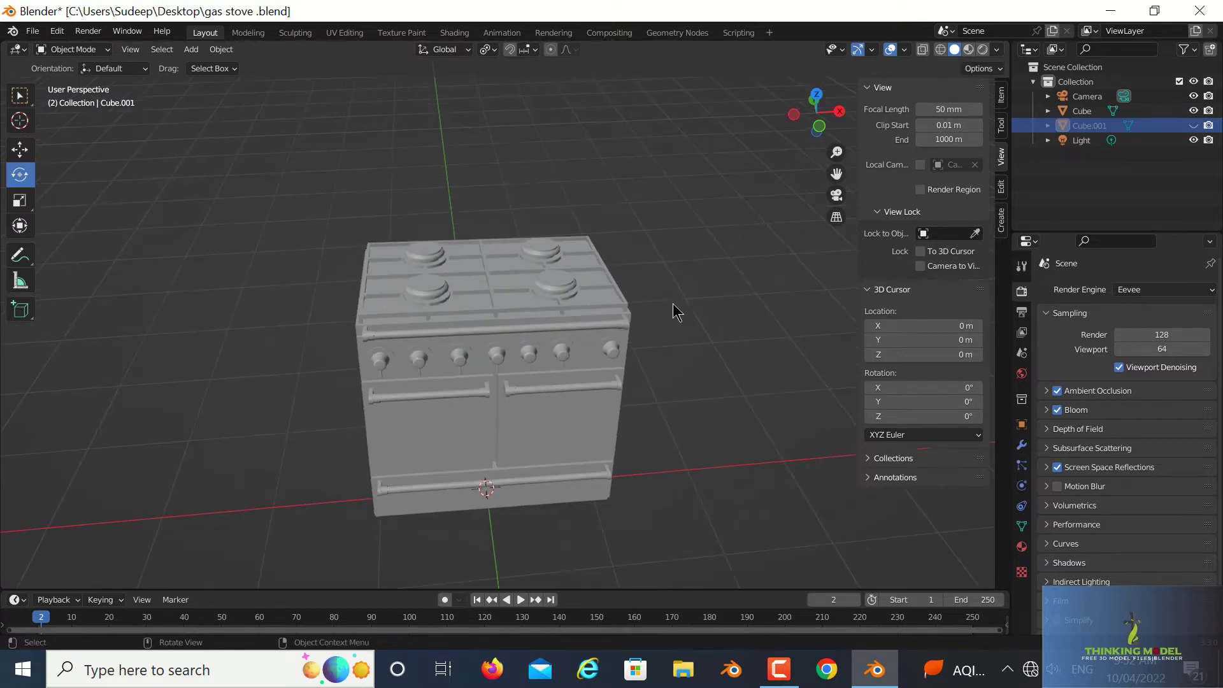
{"action": "mouse_move", "coordinate": [674, 308]}
{"action": "middle_mouse_down"}
{"action": "mouse_move", "coordinate": [606, 300]}
{"action": "mouse_move", "coordinate": [623, 355]}
{"action": "mouse_move", "coordinate": [546, 342]}
{"action": "mouse_move", "coordinate": [647, 395]}
{"action": "mouse_move", "coordinate": [621, 398]}
{"action": "middle_mouse_up"}
{"action": "scroll", "coordinate": [621, 361], "scroll_direction": "up", "scroll_amount": 3}
{"action": "scroll", "coordinate": [623, 407], "scroll_direction": "down", "scroll_amount": 2}
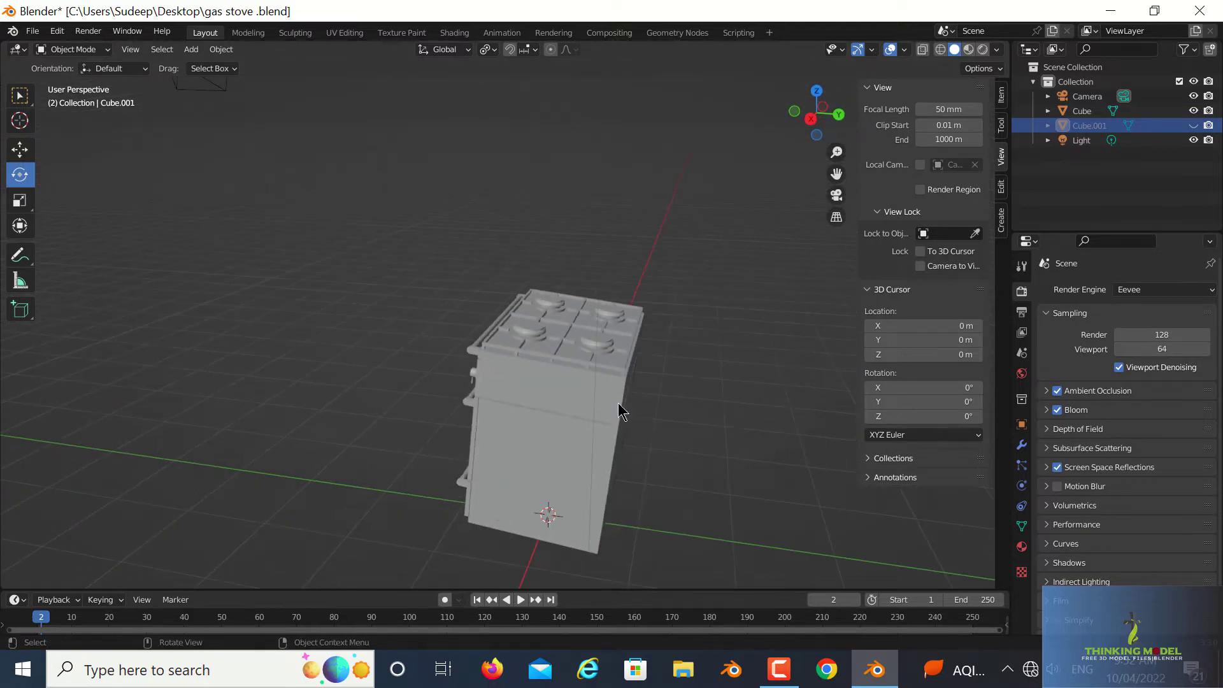
Step: Select the stove Cube and, in Right Orthographic view, rotate it until it stands upright
{"action": "left_click", "coordinate": [622, 411]}
{"action": "key", "text": "KP_3"}
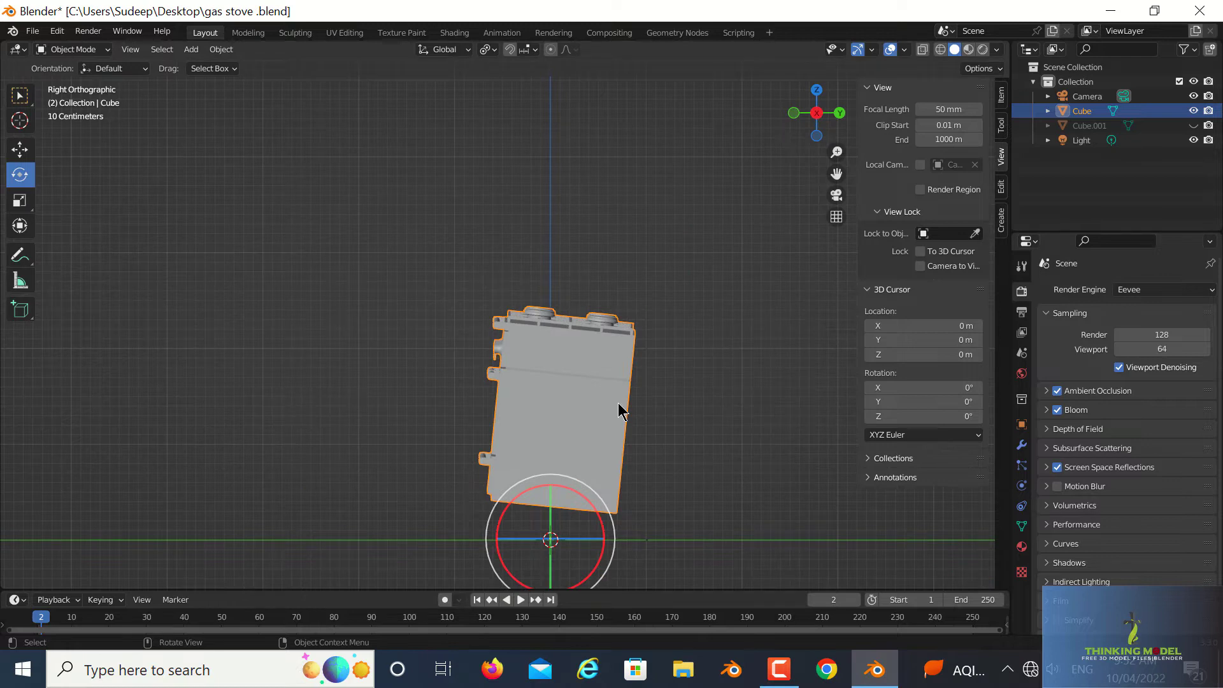
{"action": "left_click_drag", "start_coordinate": [590, 514], "coordinate": [657, 459]}
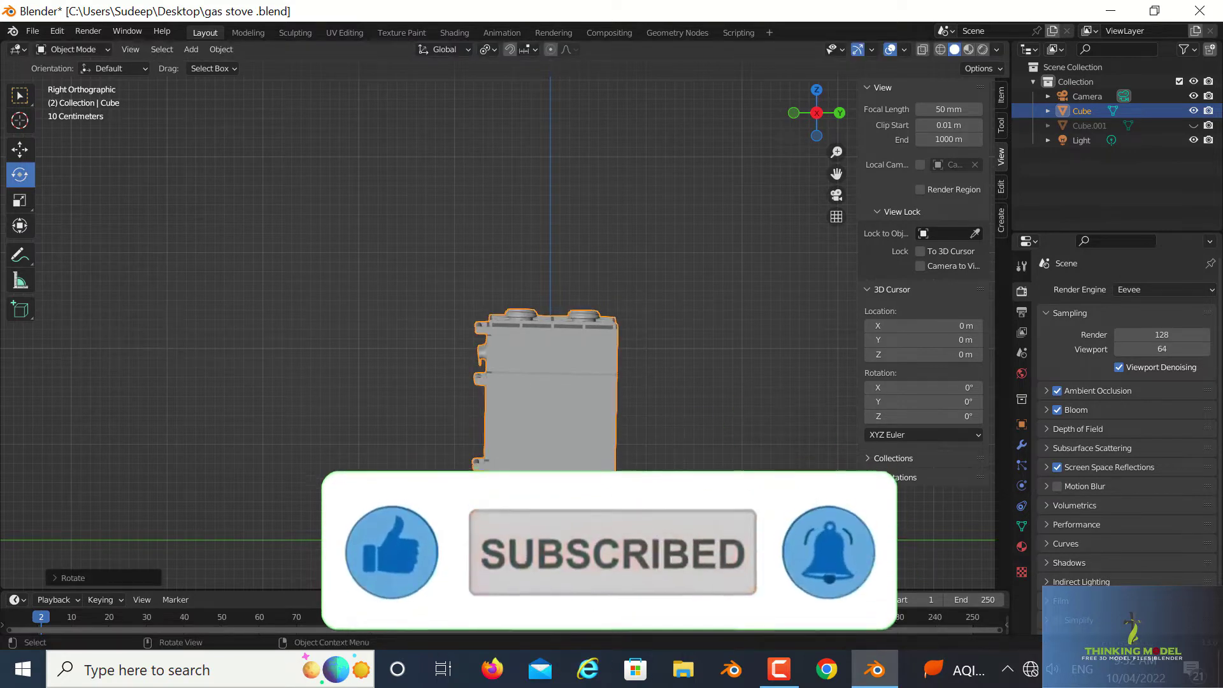
{"action": "left_click_drag", "start_coordinate": [585, 496], "coordinate": [586, 500]}
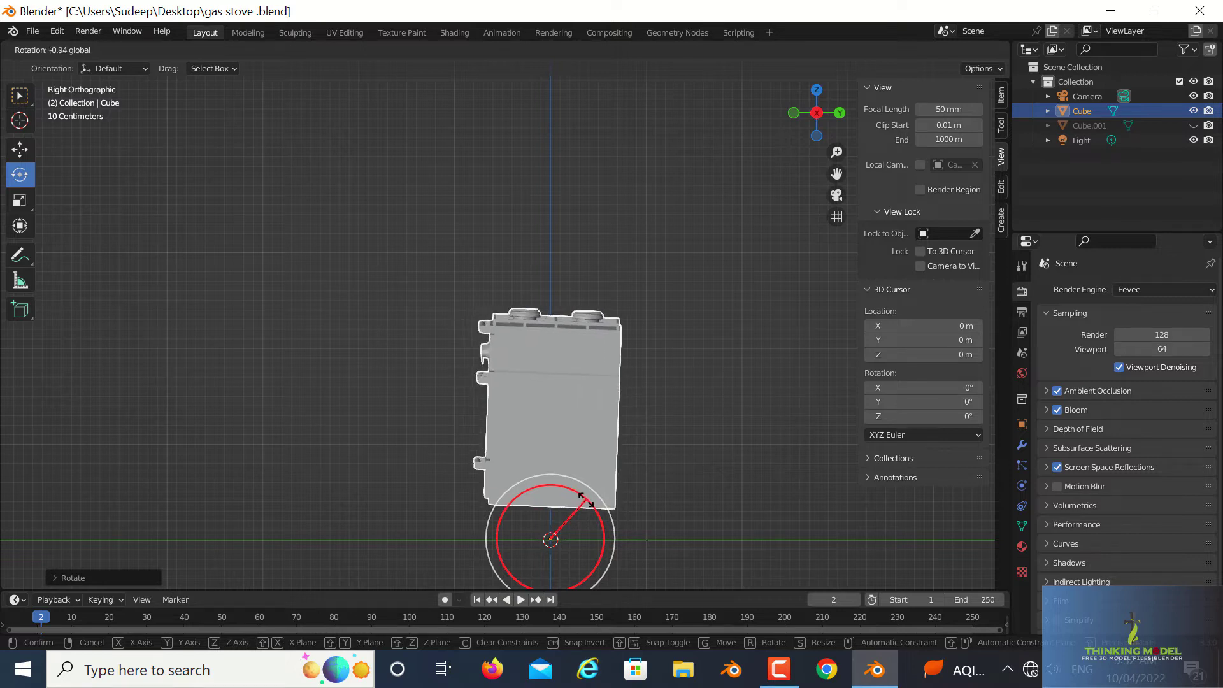
{"action": "left_click_drag", "start_coordinate": [586, 500], "coordinate": [564, 503]}
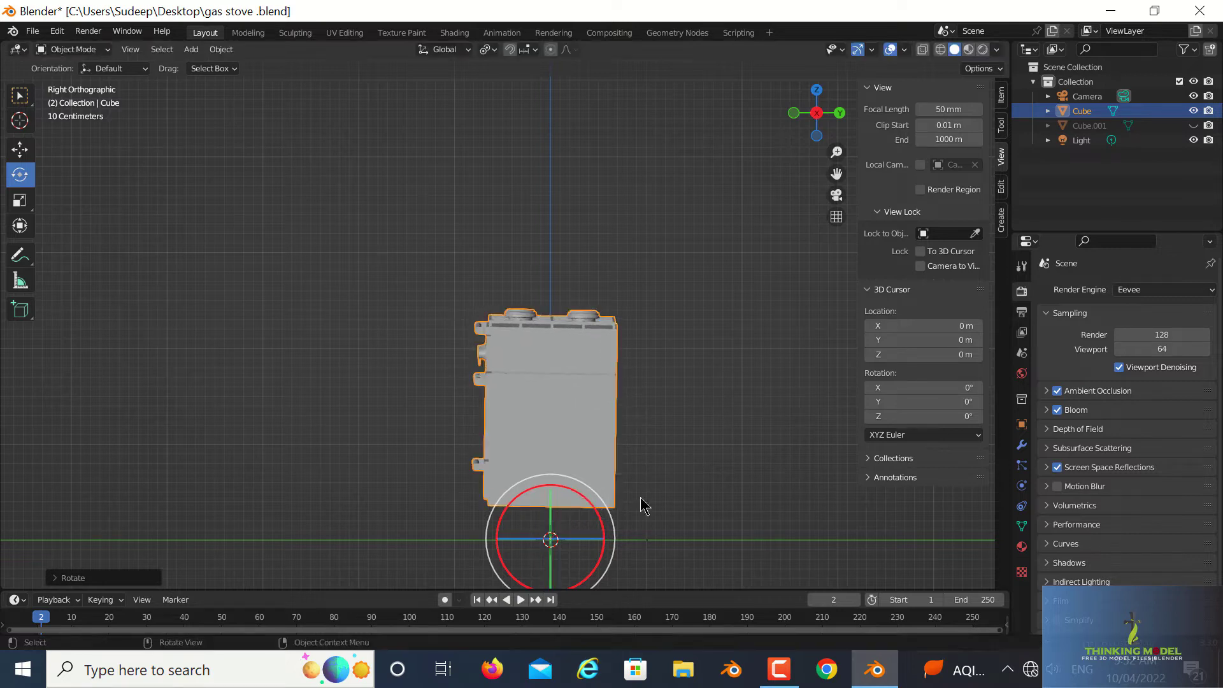
Step: Switch to Material Preview shading and orbit around the textured stove
{"action": "left_click", "coordinate": [968, 51]}
{"action": "mouse_move", "coordinate": [616, 433]}
{"action": "middle_mouse_down"}
{"action": "mouse_move", "coordinate": [715, 446]}
{"action": "mouse_move", "coordinate": [656, 437]}
{"action": "mouse_move", "coordinate": [688, 448]}
{"action": "middle_mouse_up"}
{"action": "scroll", "coordinate": [651, 438], "scroll_direction": "up", "scroll_amount": 3}
{"action": "scroll", "coordinate": [655, 433], "scroll_direction": "down", "scroll_amount": 3}
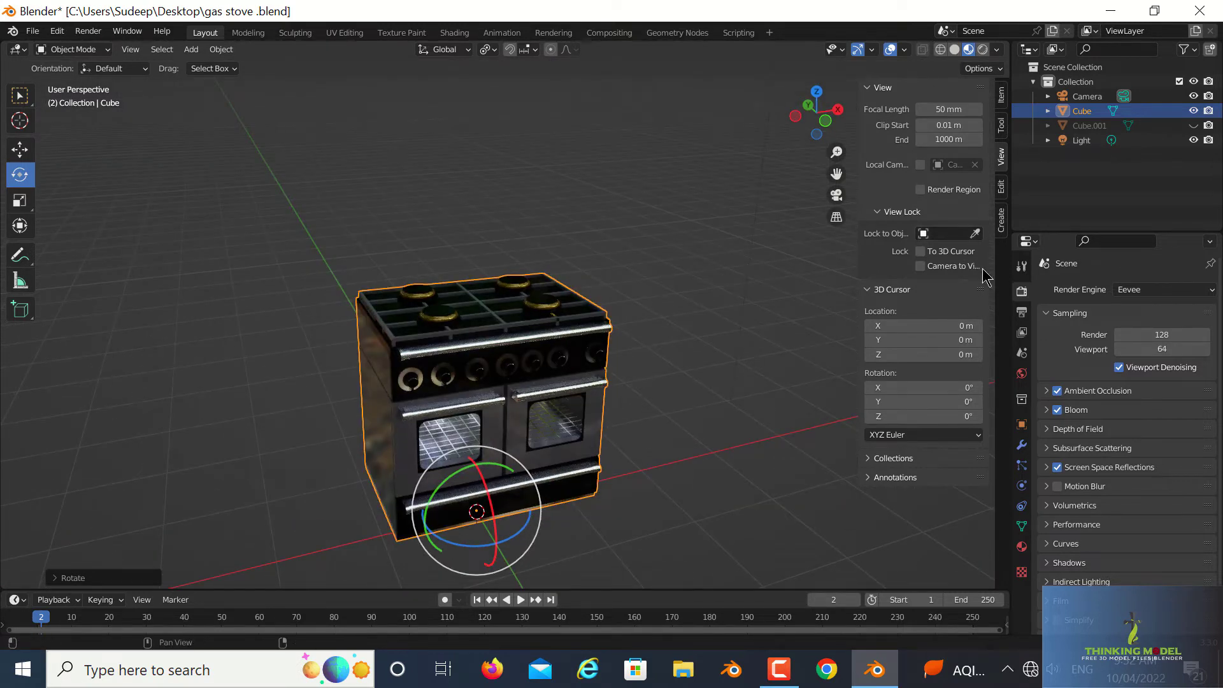
{"action": "scroll", "coordinate": [790, 326], "scroll_direction": "up", "scroll_amount": 3}
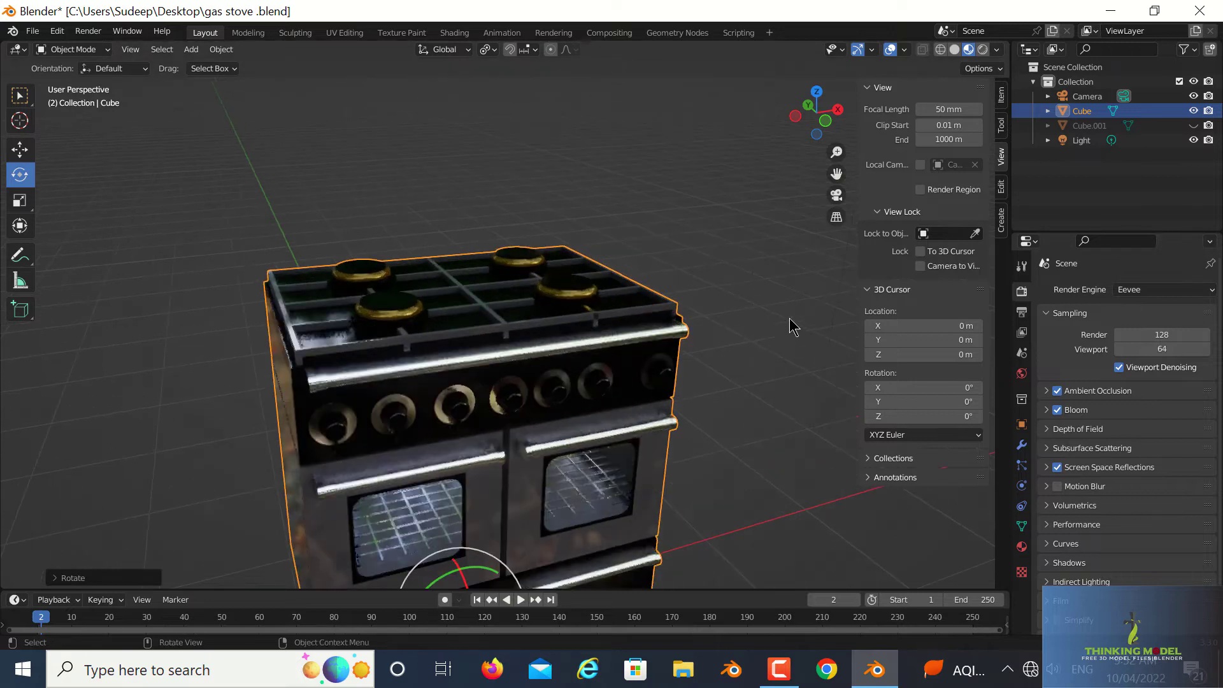
{"action": "scroll", "coordinate": [645, 414], "scroll_direction": "down", "scroll_amount": 3}
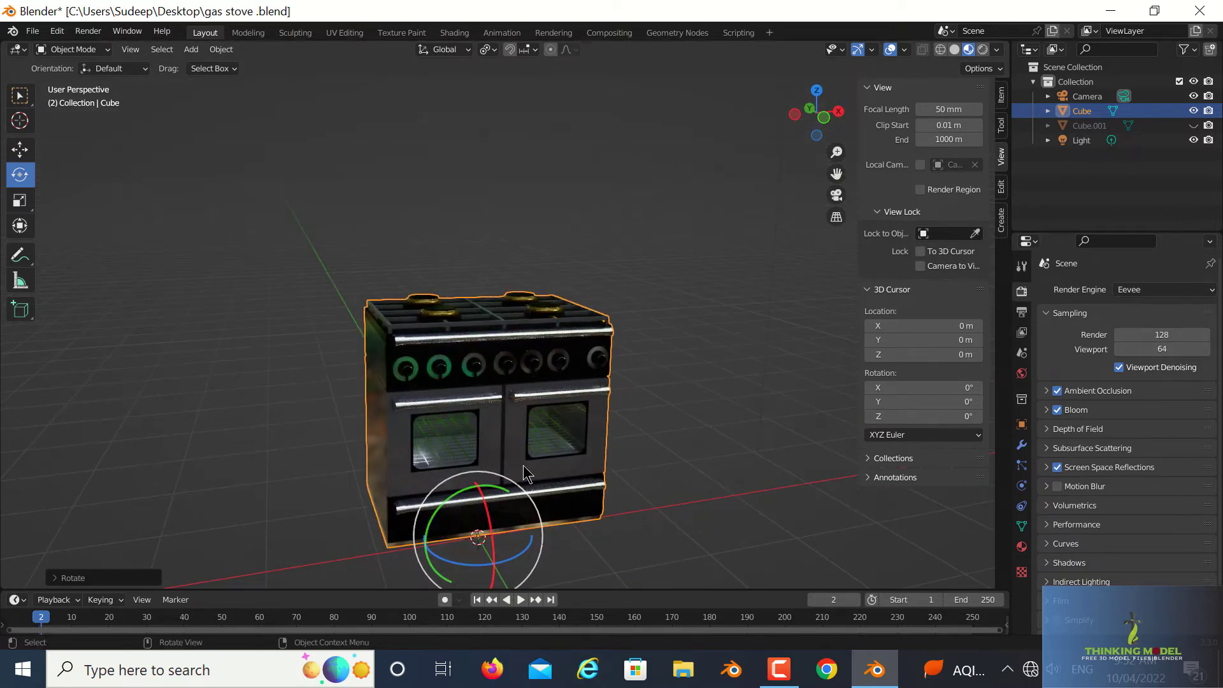
{"action": "middle_click_drag", "start_coordinate": [555, 446], "coordinate": [522, 391]}
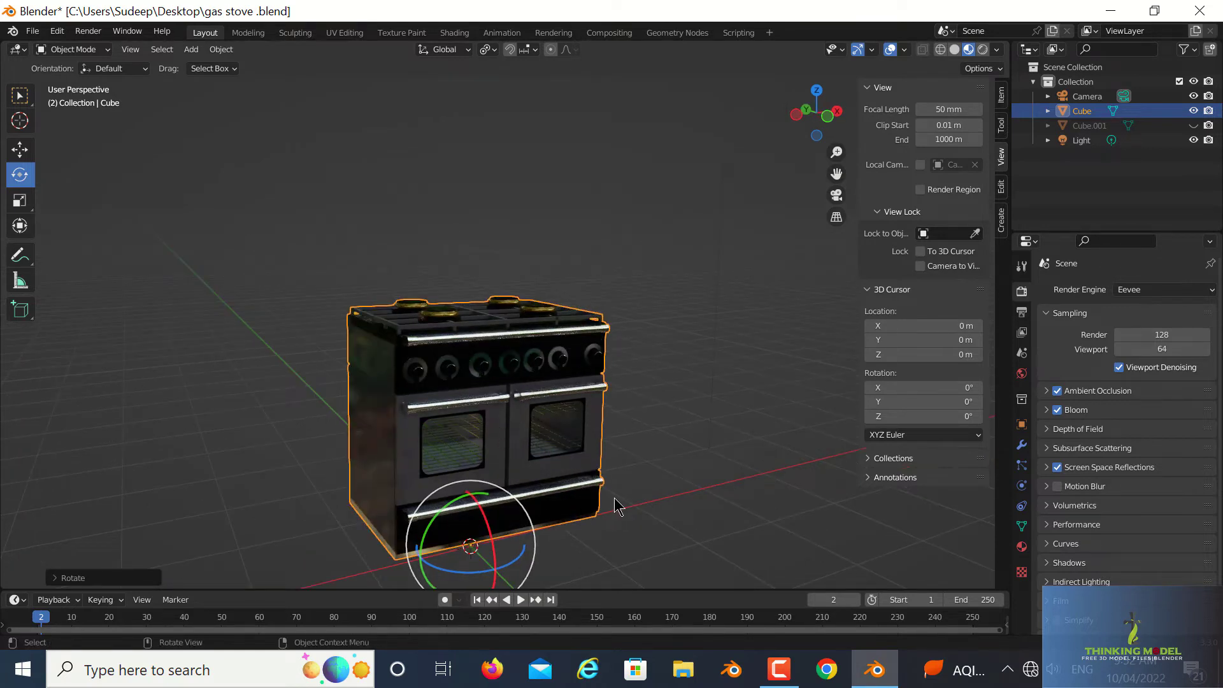
{"action": "middle_click_drag", "start_coordinate": [592, 517], "coordinate": [563, 375]}
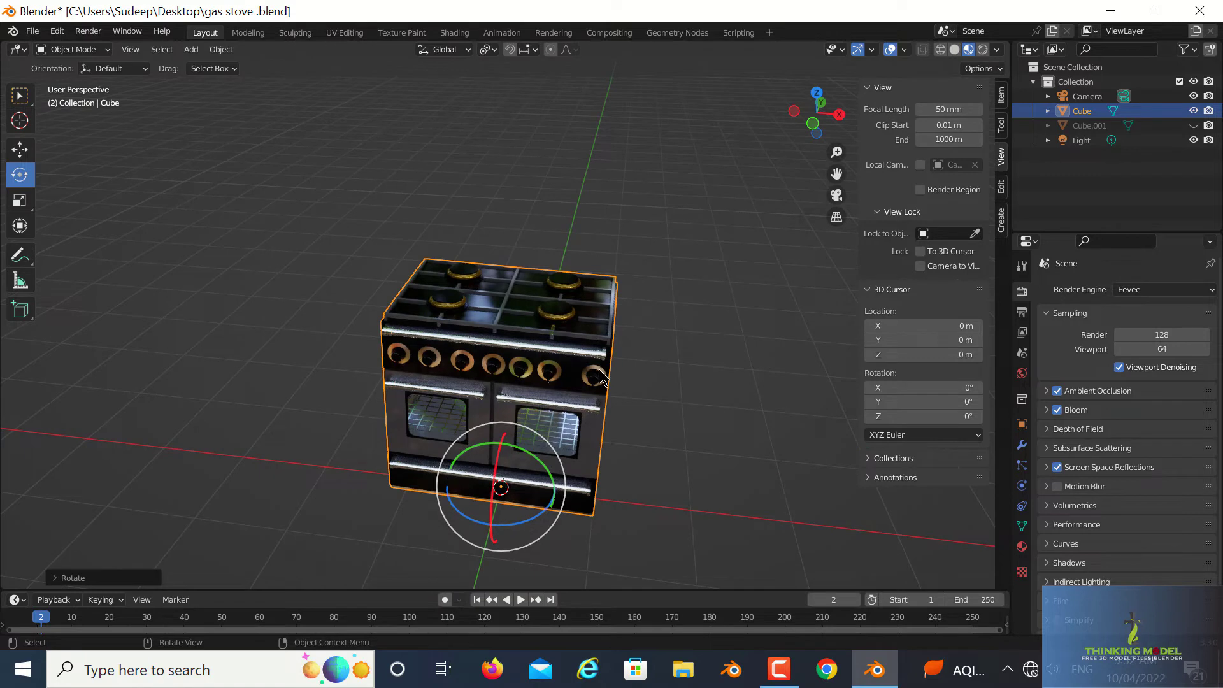
Step: Hide the N side panel and zoom in on the stove's oven doors and knobs
{"action": "scroll", "coordinate": [529, 382], "scroll_direction": "up", "scroll_amount": 2}
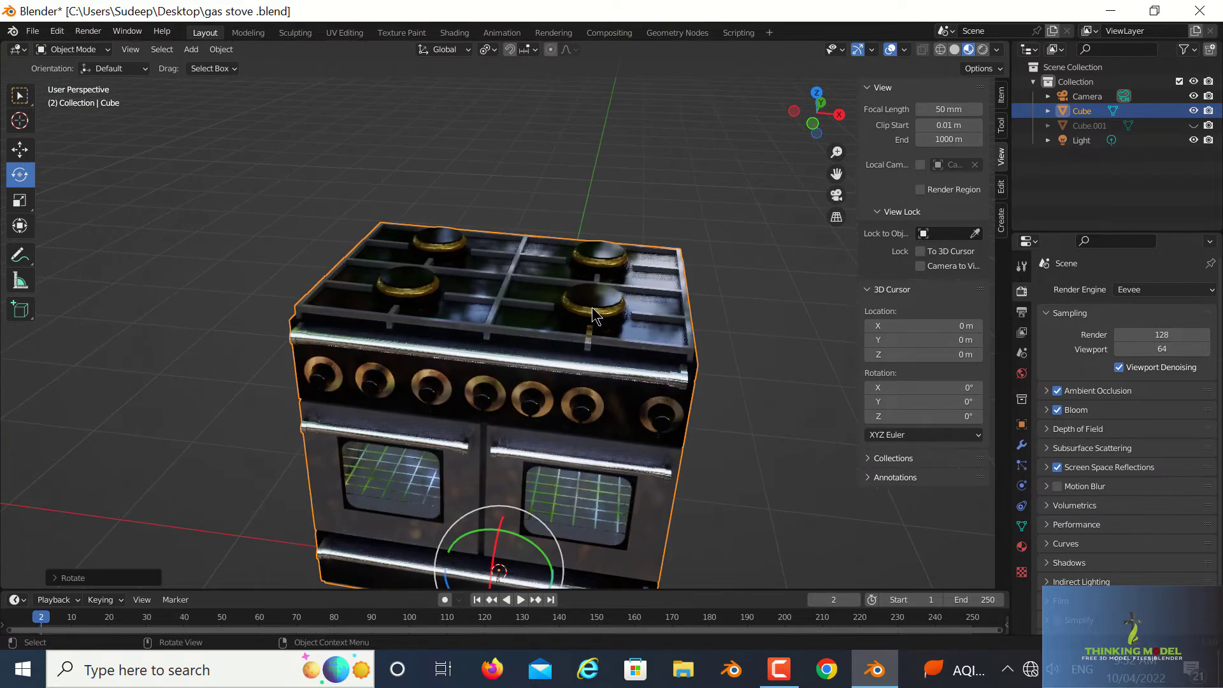
{"action": "mouse_move", "coordinate": [546, 327]}
{"action": "middle_mouse_down"}
{"action": "mouse_move", "coordinate": [545, 347]}
{"action": "mouse_move", "coordinate": [571, 376]}
{"action": "mouse_move", "coordinate": [538, 422]}
{"action": "mouse_move", "coordinate": [469, 418]}
{"action": "mouse_move", "coordinate": [506, 396]}
{"action": "mouse_move", "coordinate": [463, 409]}
{"action": "middle_mouse_up"}
{"action": "scroll", "coordinate": [544, 328], "scroll_direction": "down", "scroll_amount": 1}
{"action": "scroll", "coordinate": [544, 328], "scroll_direction": "down", "scroll_amount": 2}
{"action": "scroll", "coordinate": [594, 414], "scroll_direction": "up", "scroll_amount": 3}
{"action": "scroll", "coordinate": [572, 374], "scroll_direction": "down", "scroll_amount": 4}
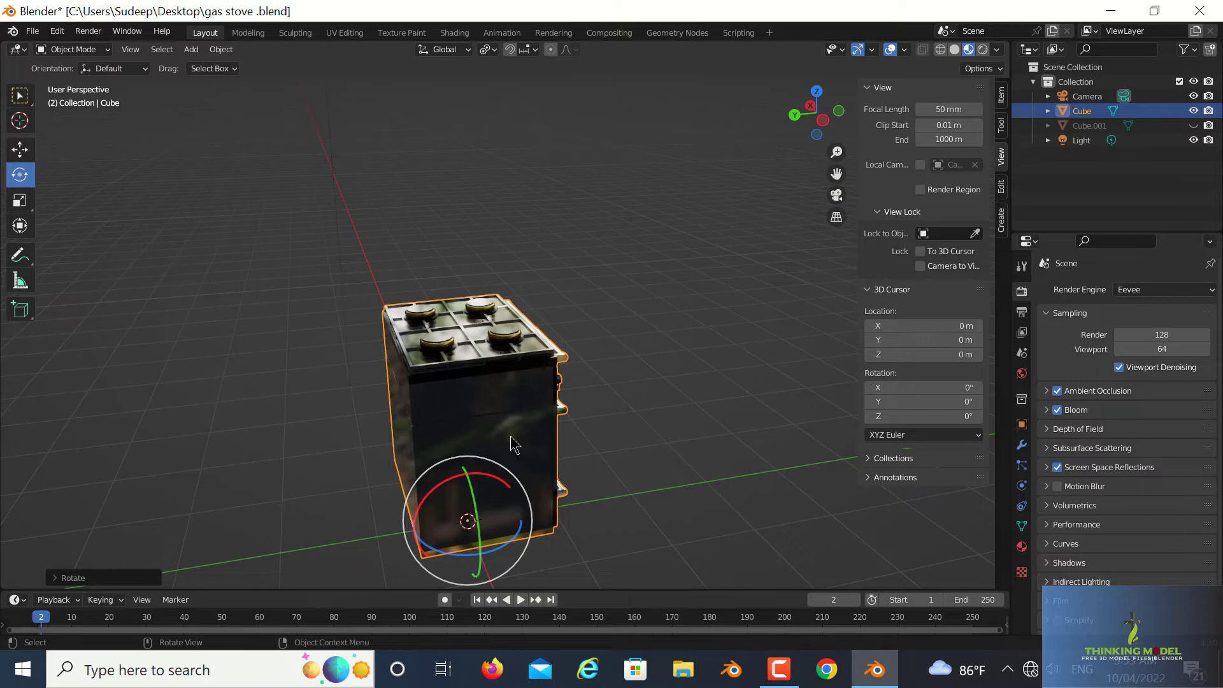
{"action": "key", "text": "n"}
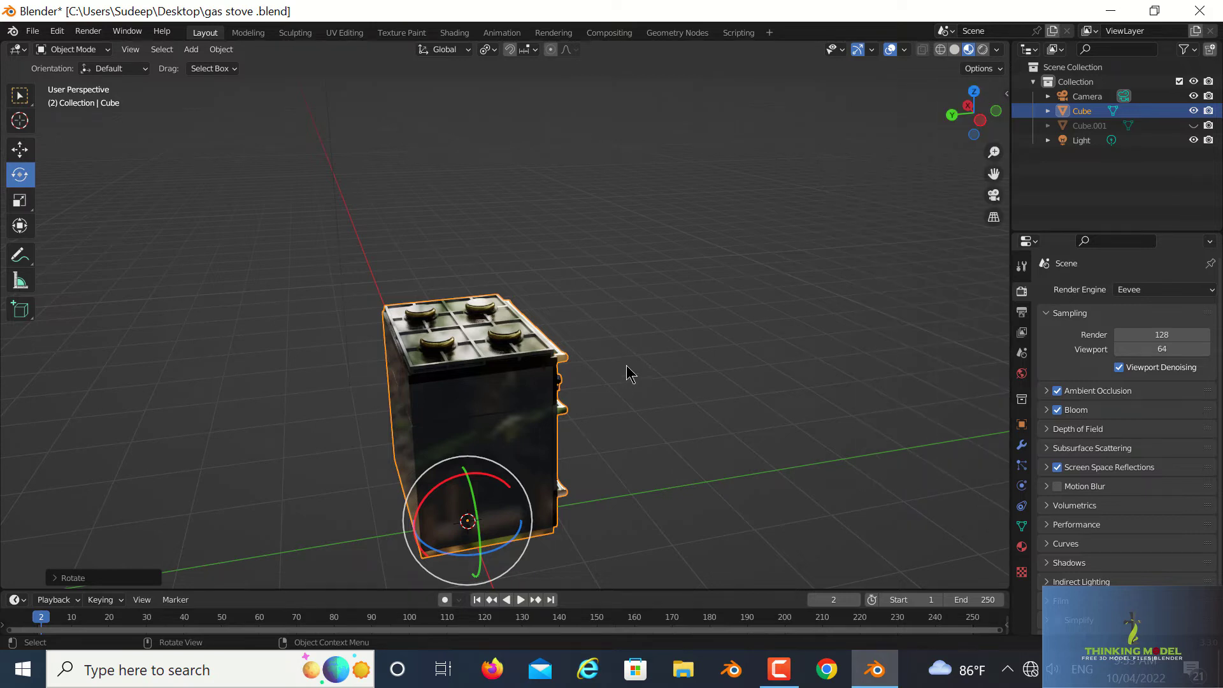
{"action": "mouse_move", "coordinate": [626, 365]}
{"action": "middle_mouse_down"}
{"action": "mouse_move", "coordinate": [576, 375]}
{"action": "mouse_move", "coordinate": [577, 415]}
{"action": "mouse_move", "coordinate": [526, 409]}
{"action": "middle_mouse_up"}
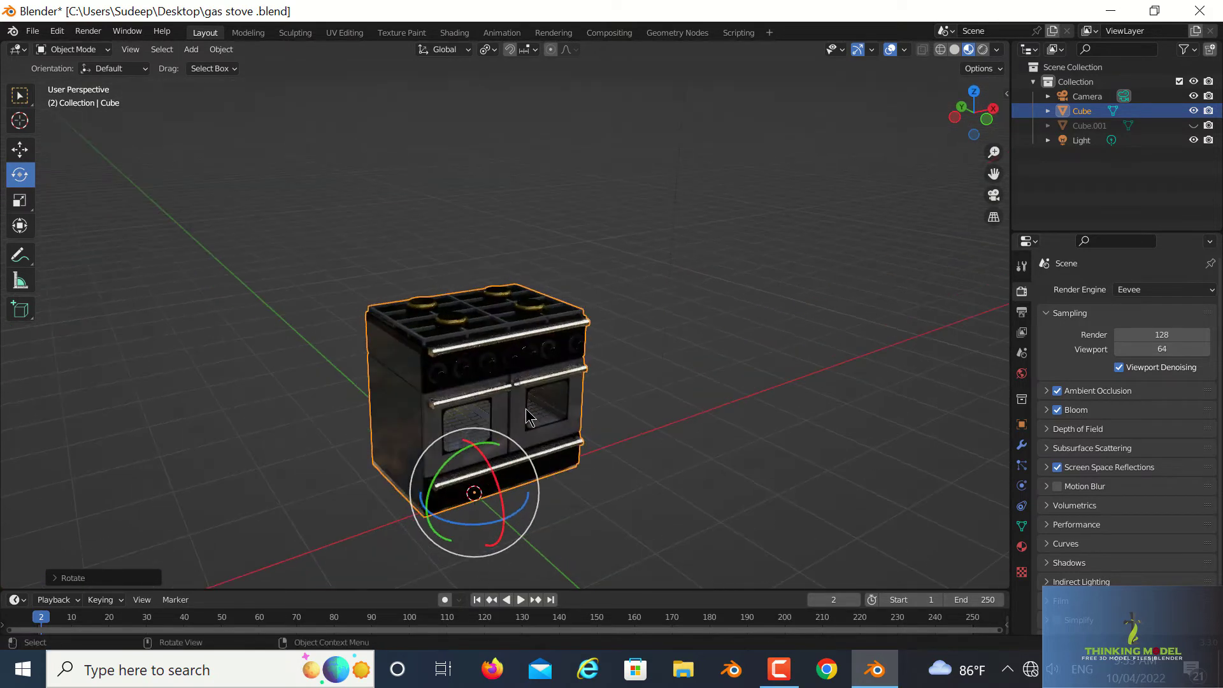
{"action": "scroll", "coordinate": [526, 409], "scroll_direction": "up", "scroll_amount": 4}
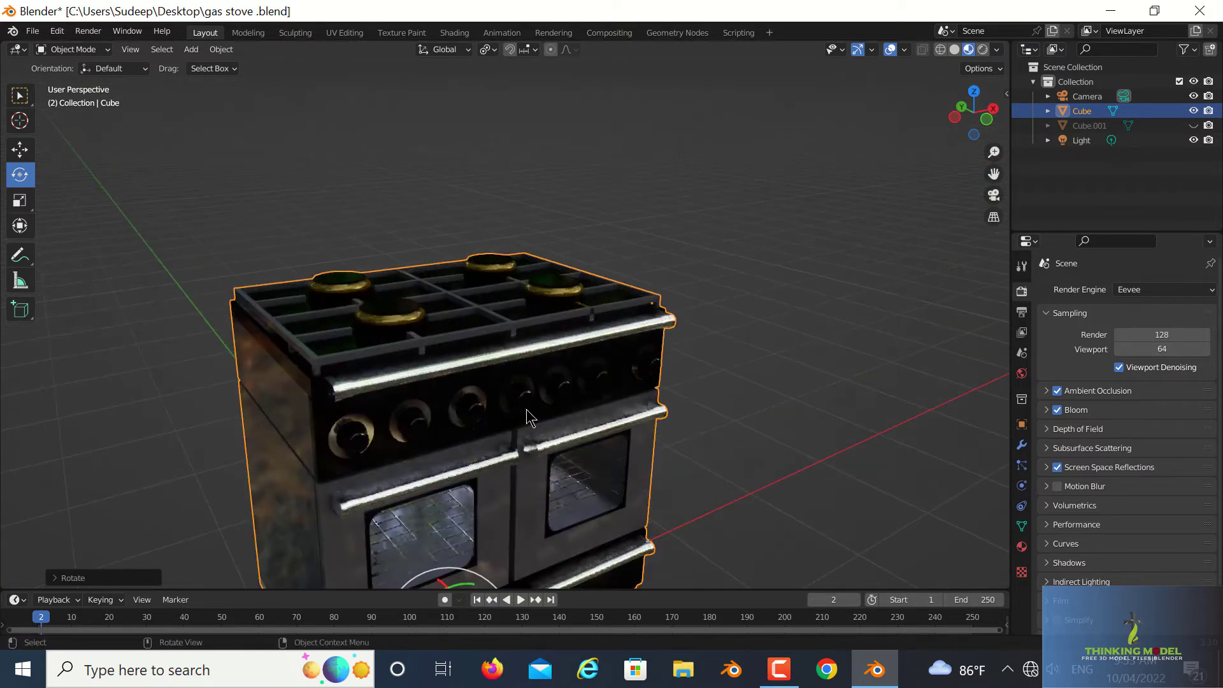
Step: Switch to Rendered shading and view the stove from above its right side
{"action": "left_click", "coordinate": [982, 51]}
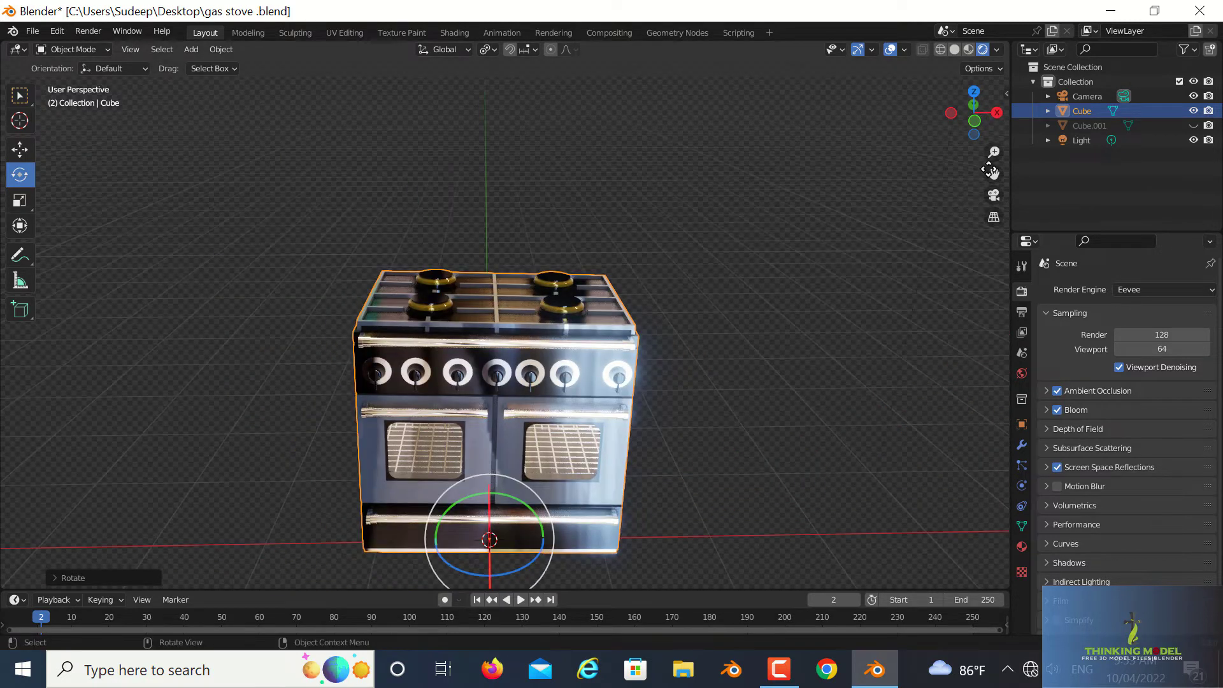
{"action": "mouse_move", "coordinate": [841, 314]}
{"action": "middle_mouse_down"}
{"action": "mouse_move", "coordinate": [764, 289]}
{"action": "mouse_move", "coordinate": [757, 379]}
{"action": "mouse_move", "coordinate": [714, 407]}
{"action": "mouse_move", "coordinate": [631, 382]}
{"action": "mouse_move", "coordinate": [745, 399]}
{"action": "middle_mouse_up"}
{"action": "scroll", "coordinate": [701, 400], "scroll_direction": "down", "scroll_amount": 4}
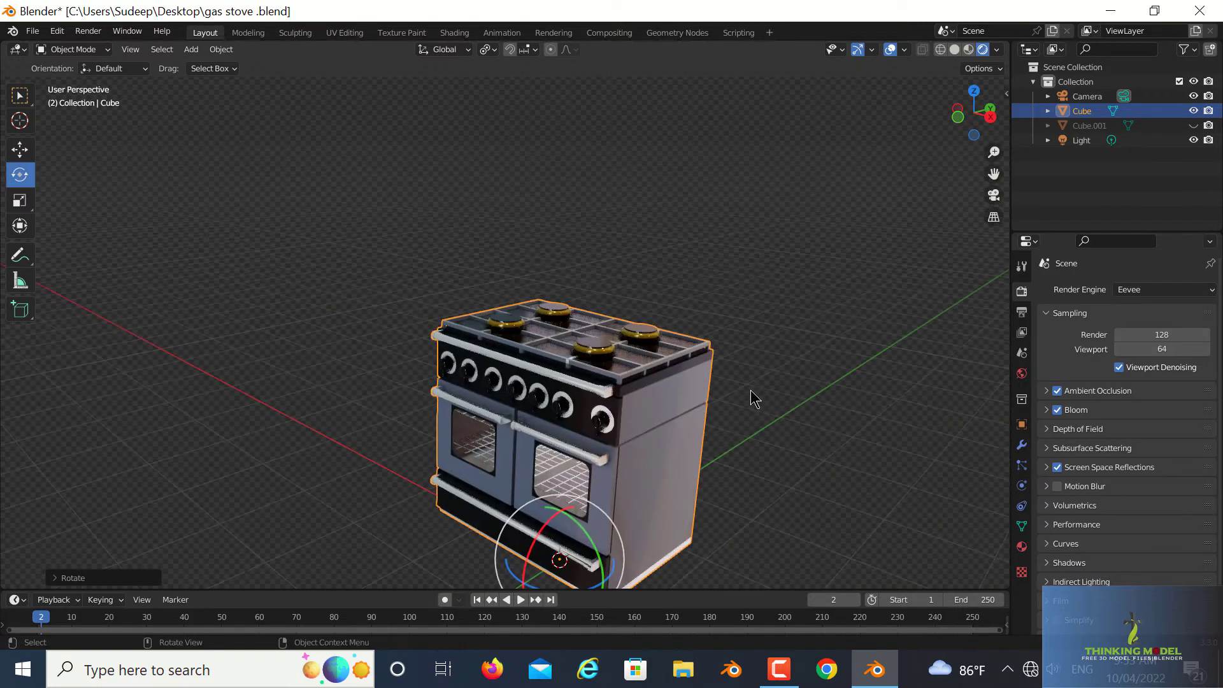
{"action": "mouse_move", "coordinate": [745, 398]}
{"action": "middle_mouse_down"}
{"action": "mouse_move", "coordinate": [786, 308]}
{"action": "mouse_move", "coordinate": [796, 335]}
{"action": "middle_mouse_up"}
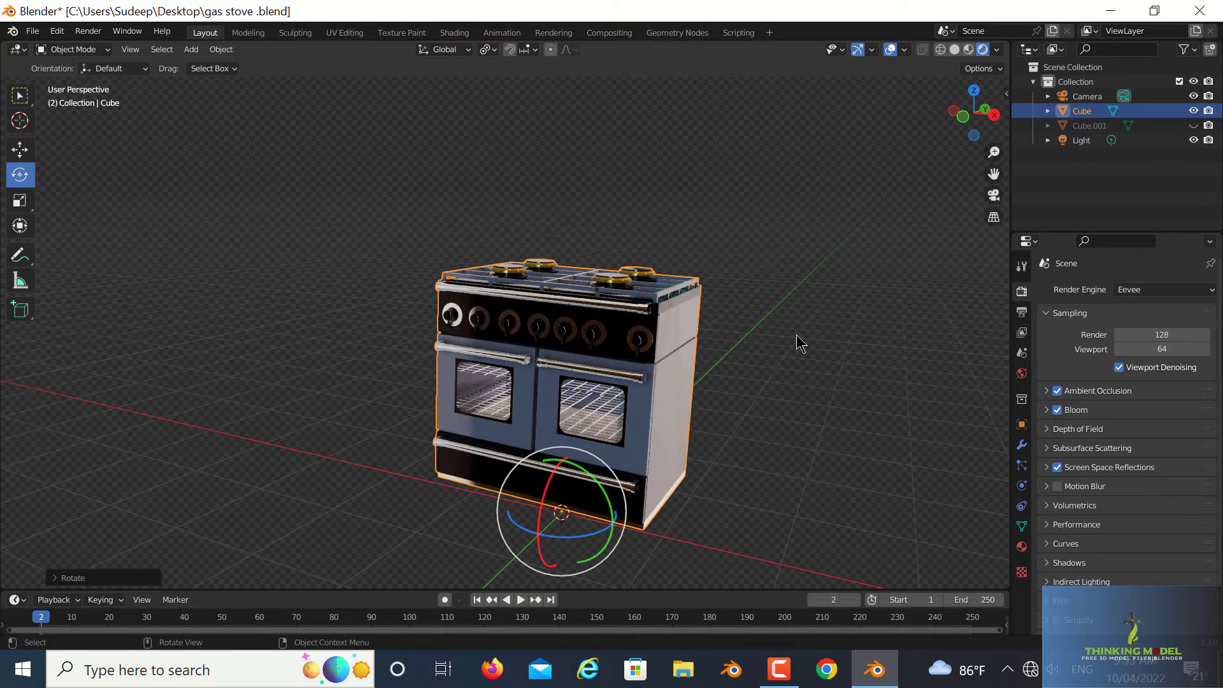
Step: In Front view, tilt the stove slightly about its Y axis so it sits level
{"action": "key", "text": "KP_1"}
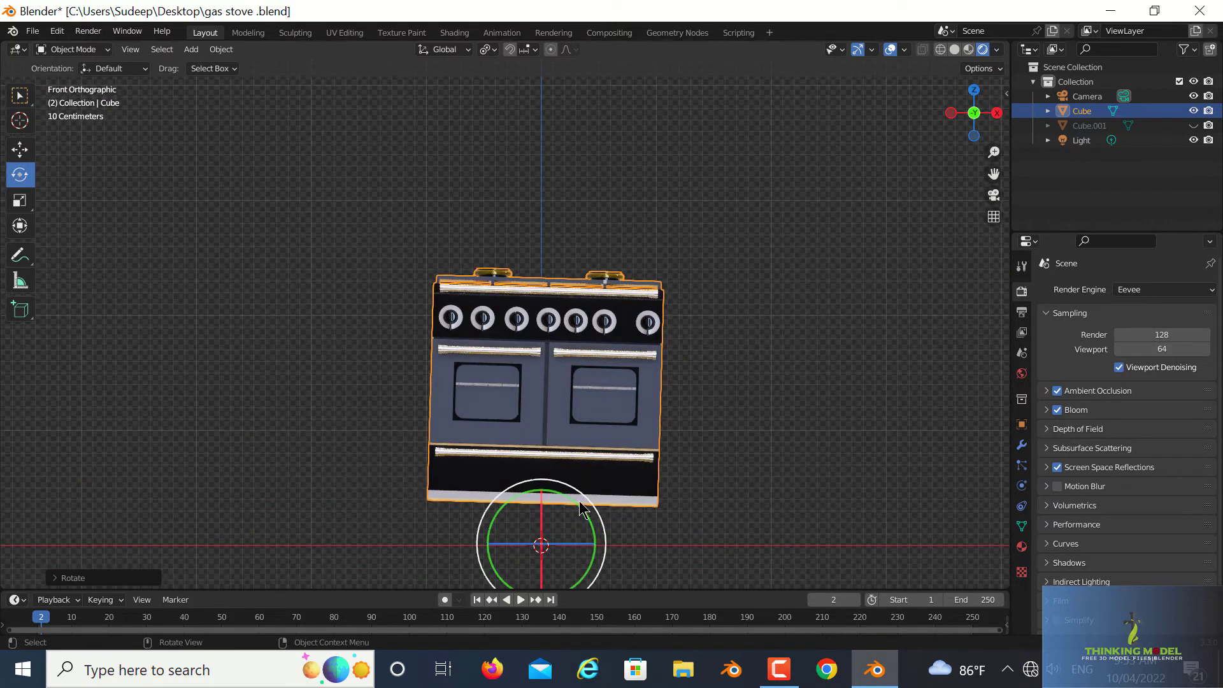
{"action": "left_click_drag", "start_coordinate": [575, 506], "coordinate": [569, 501]}
{"action": "scroll", "coordinate": [743, 431], "scroll_direction": "down", "scroll_amount": 3}
{"action": "middle_click_drag", "start_coordinate": [743, 431], "coordinate": [684, 450]}
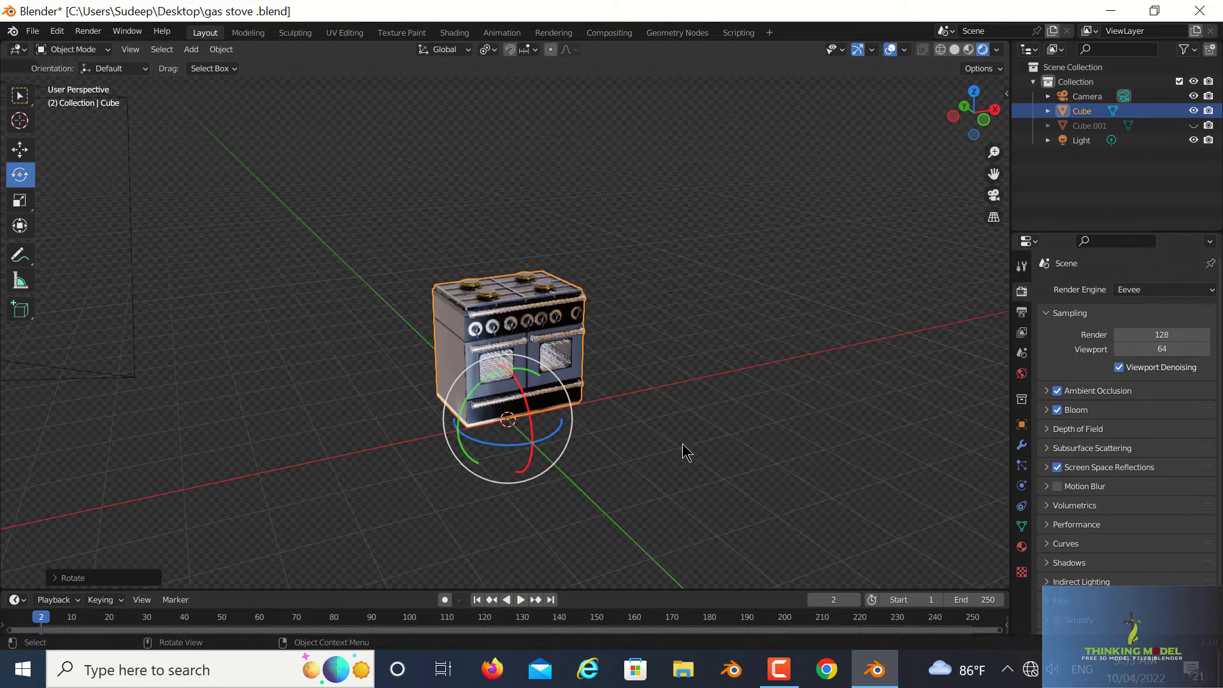
{"action": "scroll", "coordinate": [683, 440], "scroll_direction": "up", "scroll_amount": 4}
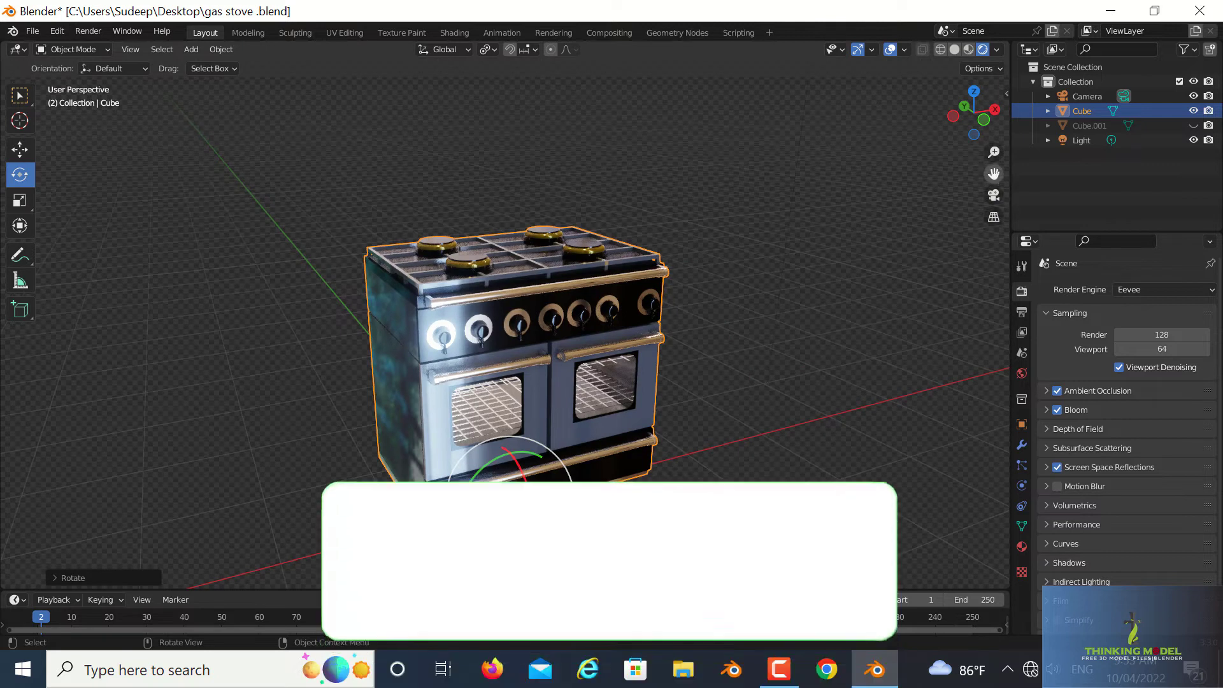
Step: Circle the rendered stove from both oven doors at the front up over the burner grates
{"action": "scroll", "coordinate": [688, 278], "scroll_direction": "up", "scroll_amount": 3}
{"action": "scroll", "coordinate": [688, 278], "scroll_direction": "up", "scroll_amount": 2}
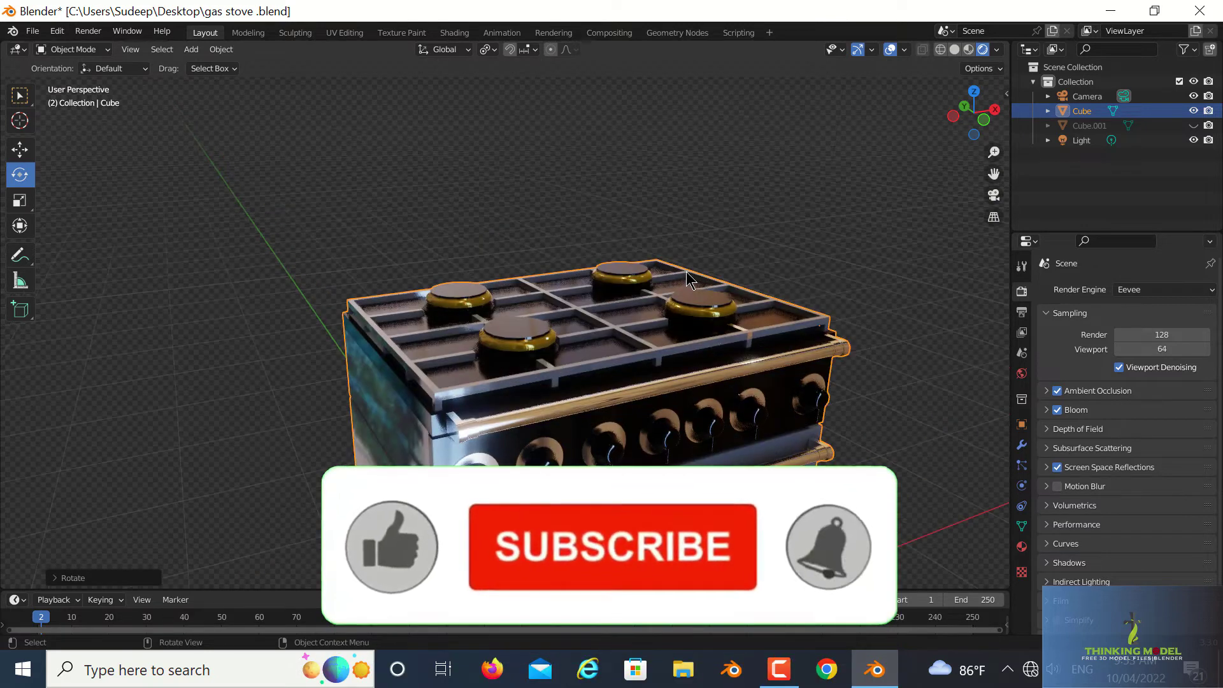
{"action": "scroll", "coordinate": [700, 299], "scroll_direction": "down", "scroll_amount": 2}
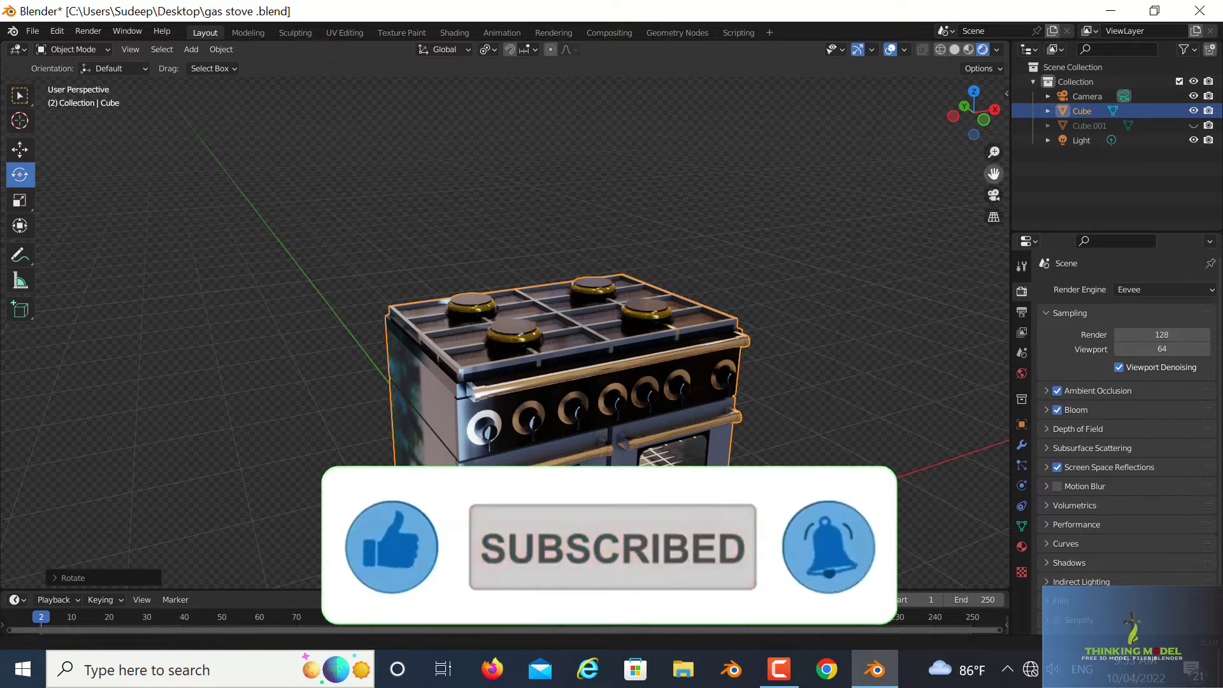
{"action": "left_click_drag", "start_coordinate": [990, 174], "coordinate": [892, 282]}
{"action": "middle_click_drag", "start_coordinate": [878, 282], "coordinate": [824, 278]}
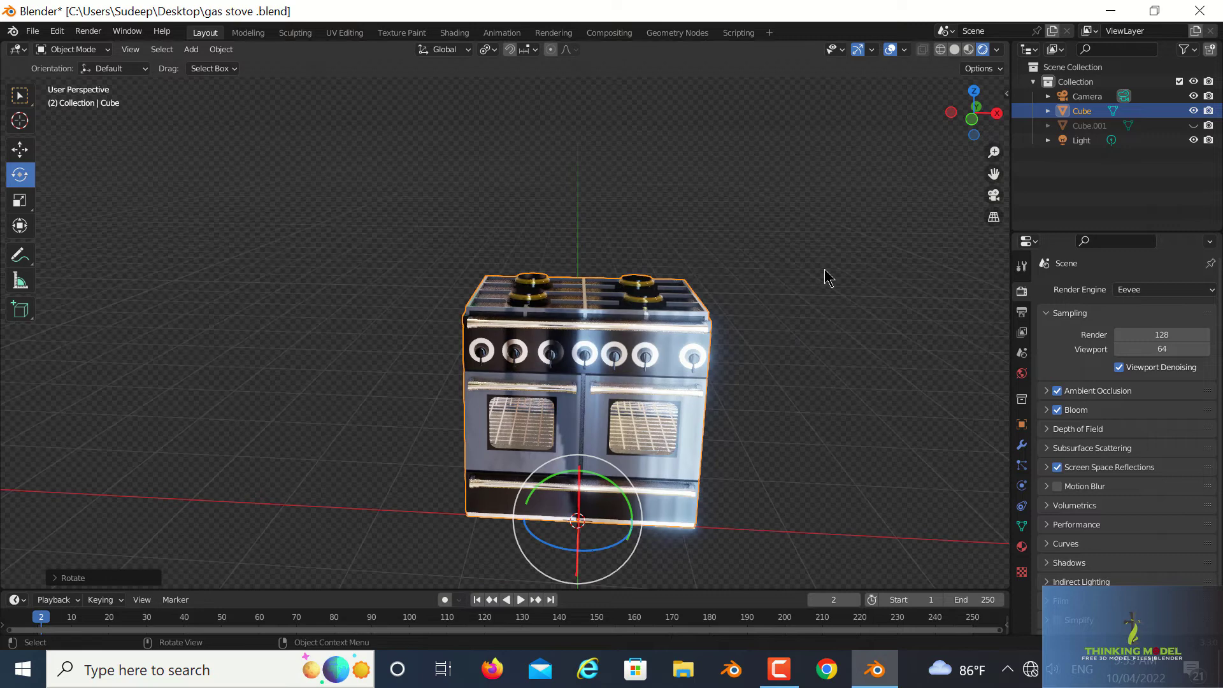
{"action": "mouse_move", "coordinate": [836, 335]}
{"action": "middle_mouse_down"}
{"action": "mouse_move", "coordinate": [626, 364]}
{"action": "mouse_move", "coordinate": [479, 346]}
{"action": "middle_mouse_up"}
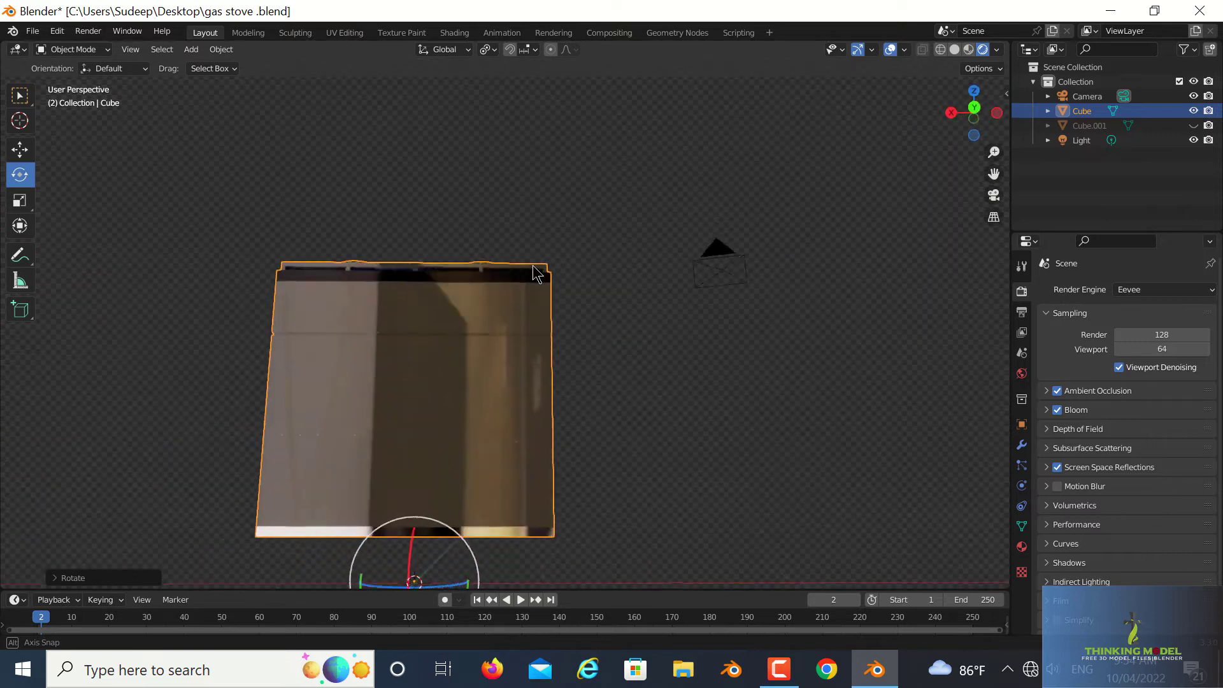
{"action": "mouse_move", "coordinate": [479, 346]}
{"action": "middle_mouse_down"}
{"action": "mouse_move", "coordinate": [509, 312]}
{"action": "mouse_move", "coordinate": [571, 287]}
{"action": "mouse_move", "coordinate": [571, 300]}
{"action": "mouse_move", "coordinate": [650, 317]}
{"action": "mouse_move", "coordinate": [716, 387]}
{"action": "middle_mouse_up"}
{"action": "scroll", "coordinate": [716, 387], "scroll_direction": "up", "scroll_amount": 2}
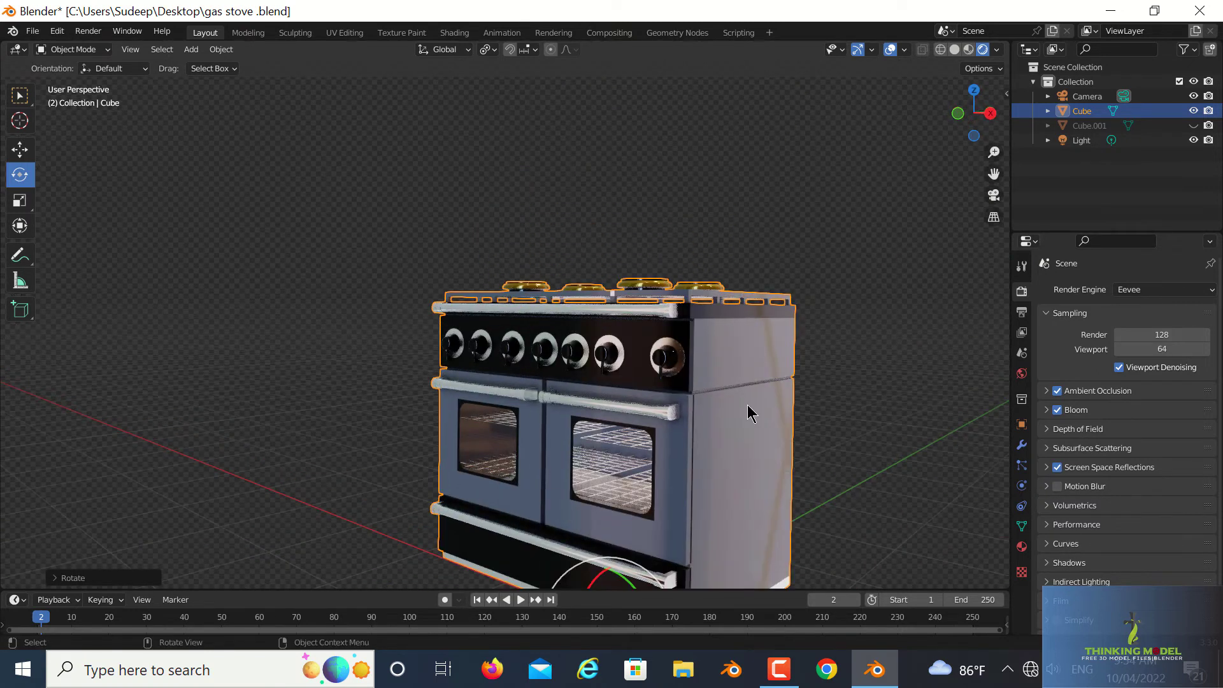
{"action": "middle_click_drag", "start_coordinate": [995, 174], "coordinate": [778, 322]}
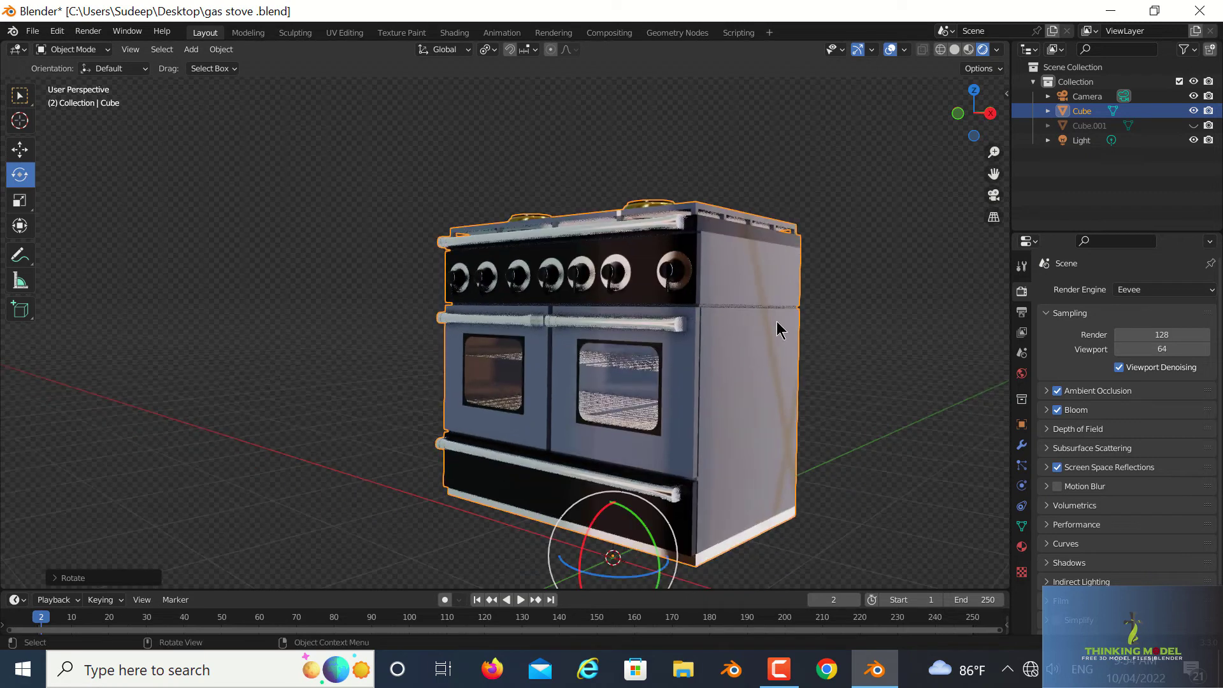
{"action": "mouse_move", "coordinate": [724, 375]}
{"action": "middle_mouse_down"}
{"action": "mouse_move", "coordinate": [808, 386]}
{"action": "mouse_move", "coordinate": [790, 384]}
{"action": "middle_mouse_up"}
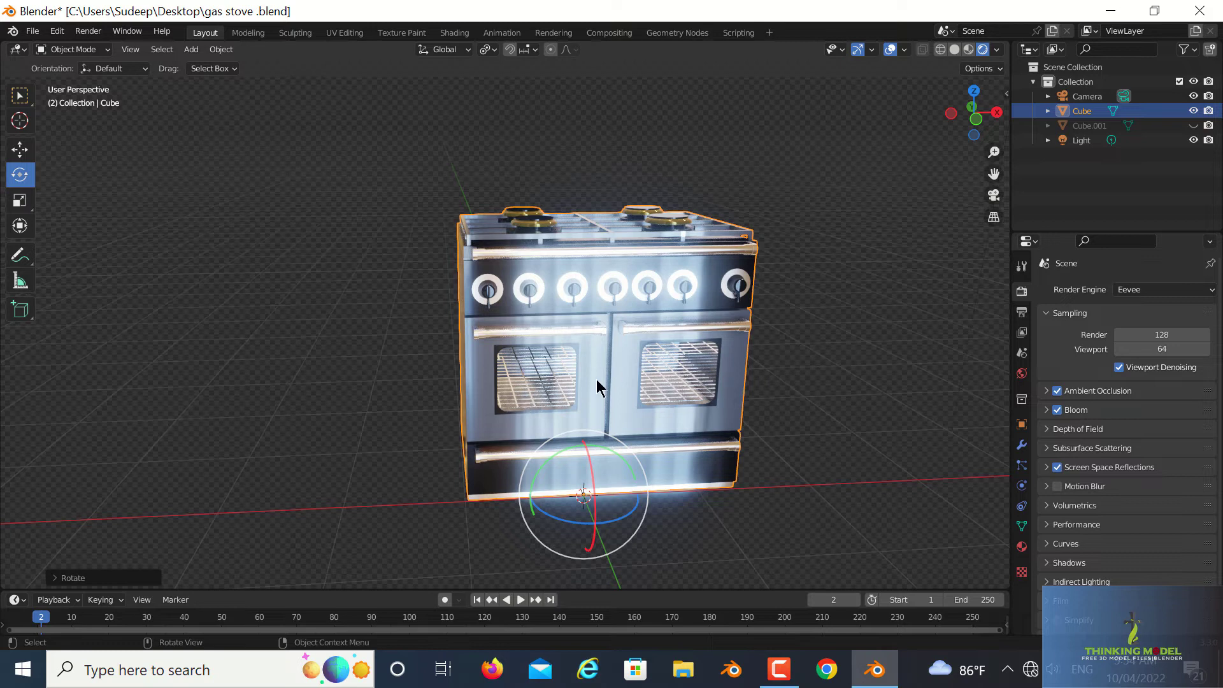
{"action": "scroll", "coordinate": [666, 394], "scroll_direction": "up", "scroll_amount": 1}
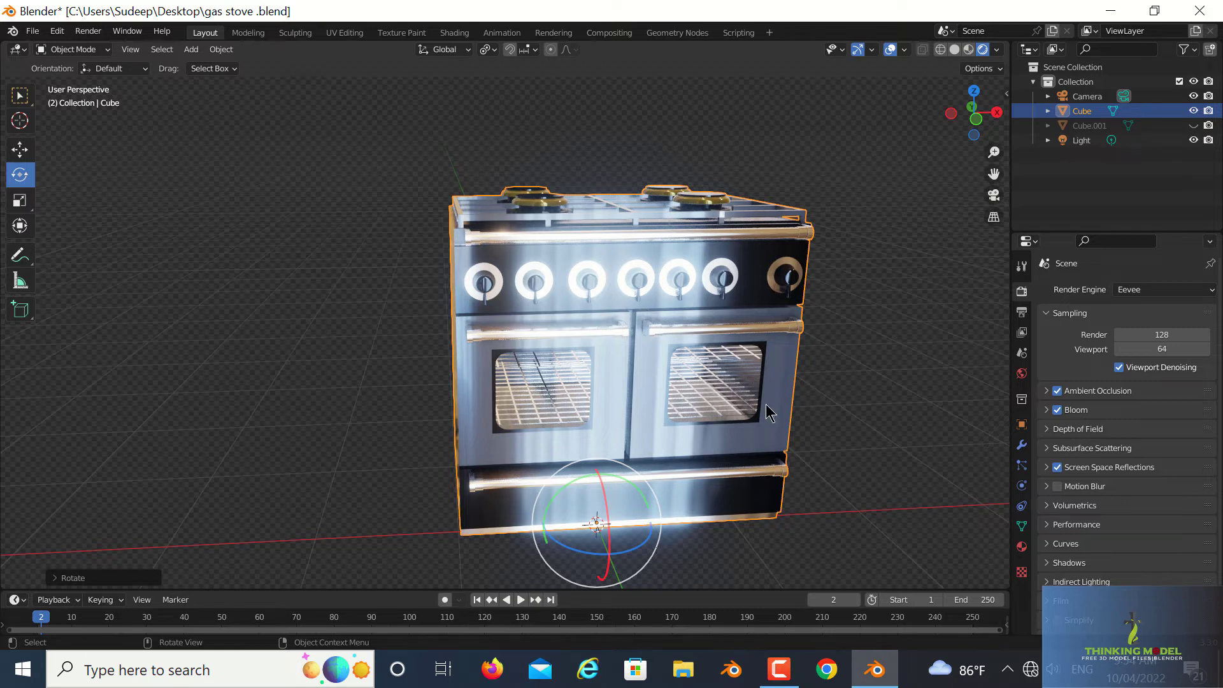
{"action": "middle_click_drag", "start_coordinate": [822, 261], "coordinate": [697, 297]}
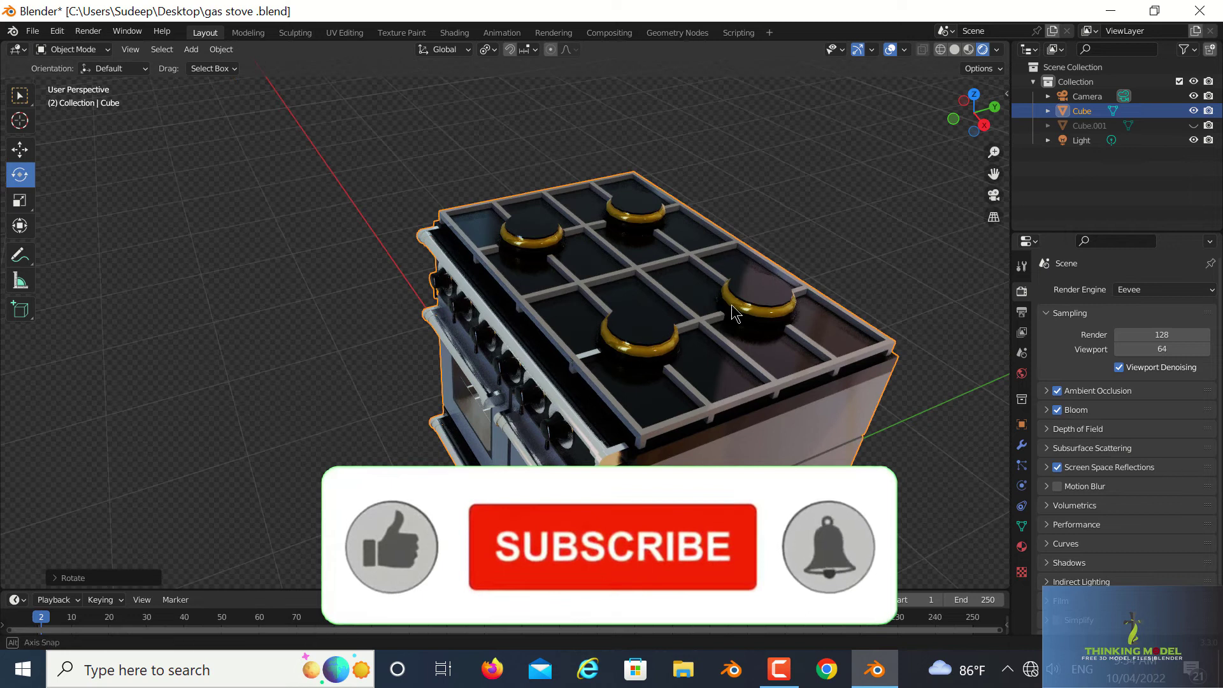
Step: Orbit and zoom to a straighter front view of the stove
{"action": "mouse_move", "coordinate": [716, 300]}
{"action": "middle_mouse_down"}
{"action": "mouse_move", "coordinate": [753, 316]}
{"action": "mouse_move", "coordinate": [757, 331]}
{"action": "mouse_move", "coordinate": [800, 306]}
{"action": "middle_mouse_up"}
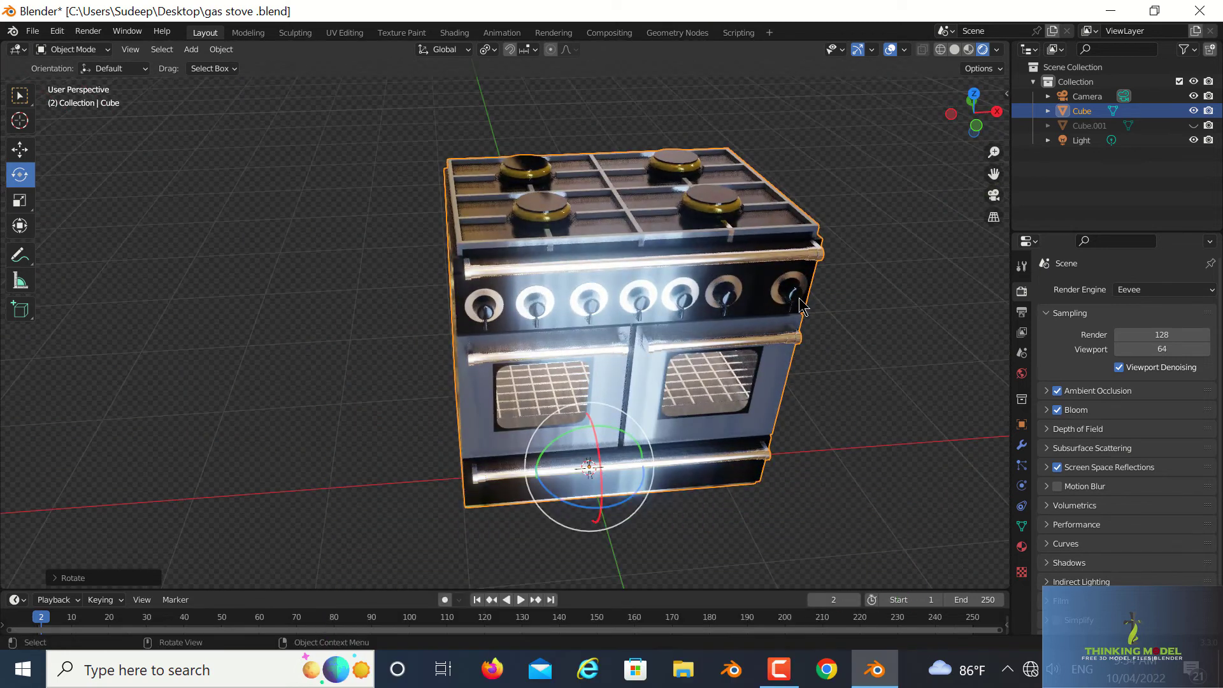
{"action": "scroll", "coordinate": [800, 306], "scroll_direction": "up", "scroll_amount": 2}
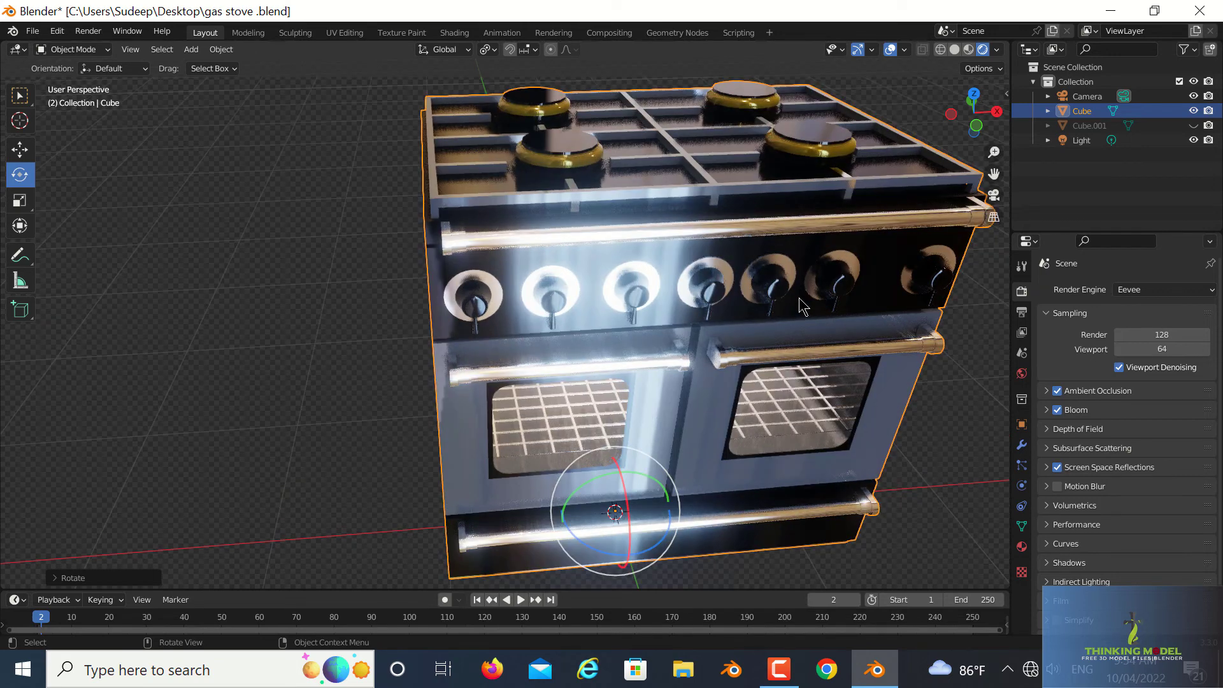
{"action": "scroll", "coordinate": [800, 306], "scroll_direction": "down", "scroll_amount": 2}
{"action": "scroll", "coordinate": [803, 307], "scroll_direction": "down", "scroll_amount": 2}
{"action": "mouse_move", "coordinate": [805, 308]}
{"action": "middle_mouse_down"}
{"action": "mouse_move", "coordinate": [704, 251]}
{"action": "mouse_move", "coordinate": [835, 284]}
{"action": "mouse_move", "coordinate": [705, 287]}
{"action": "mouse_move", "coordinate": [505, 331]}
{"action": "mouse_move", "coordinate": [583, 352]}
{"action": "mouse_move", "coordinate": [701, 346]}
{"action": "mouse_move", "coordinate": [797, 321]}
{"action": "mouse_move", "coordinate": [709, 379]}
{"action": "mouse_move", "coordinate": [756, 374]}
{"action": "mouse_move", "coordinate": [722, 361]}
{"action": "middle_mouse_up"}
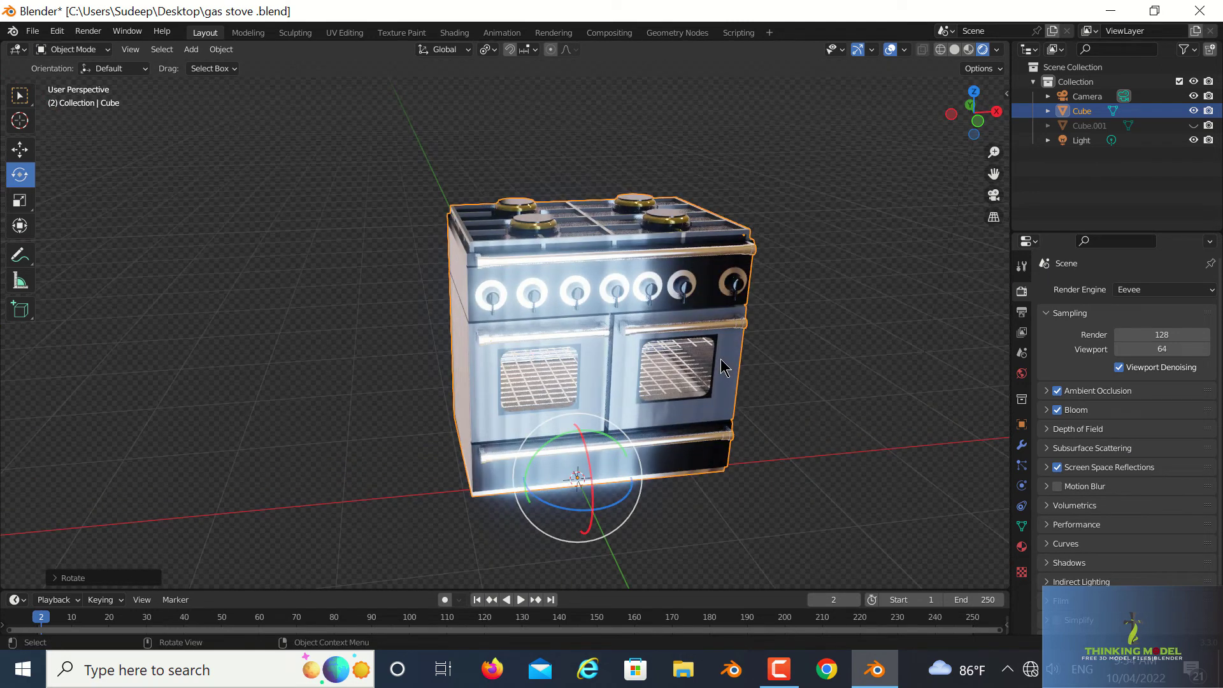
{"action": "middle_click_drag", "start_coordinate": [722, 367], "coordinate": [746, 367]}
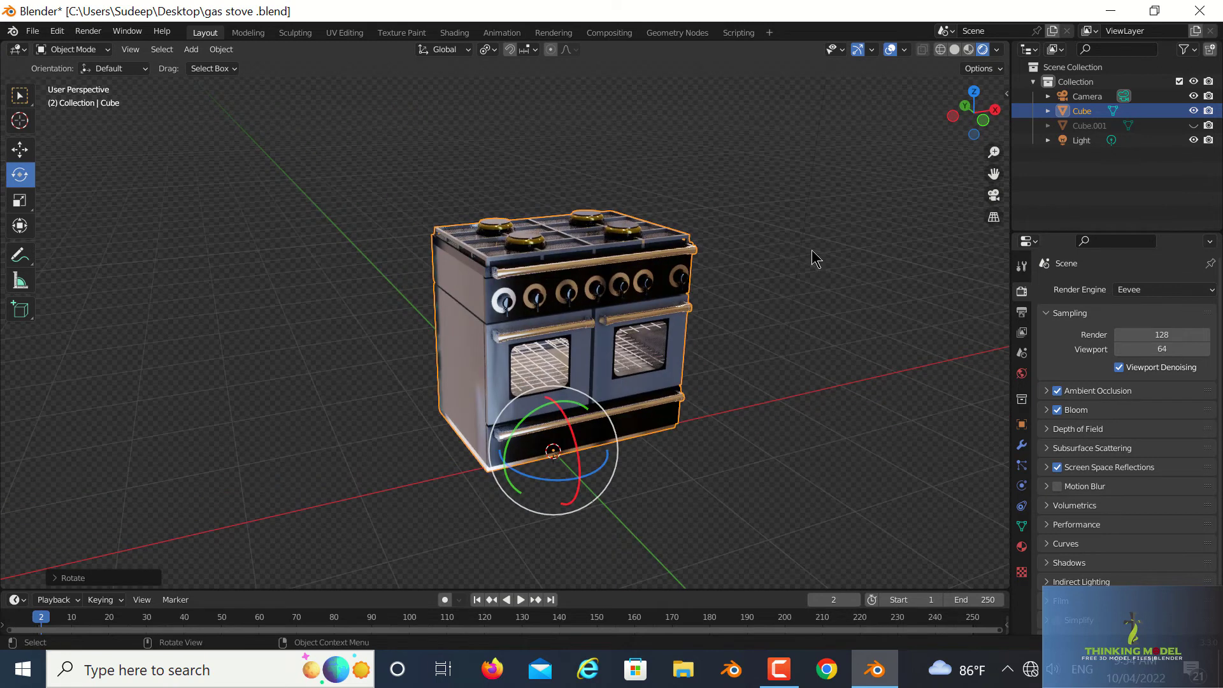
Step: Look down on the stove's burner grates from above, then minimize Blender to the desktop
{"action": "left_click_drag", "start_coordinate": [869, 295], "coordinate": [859, 312]}
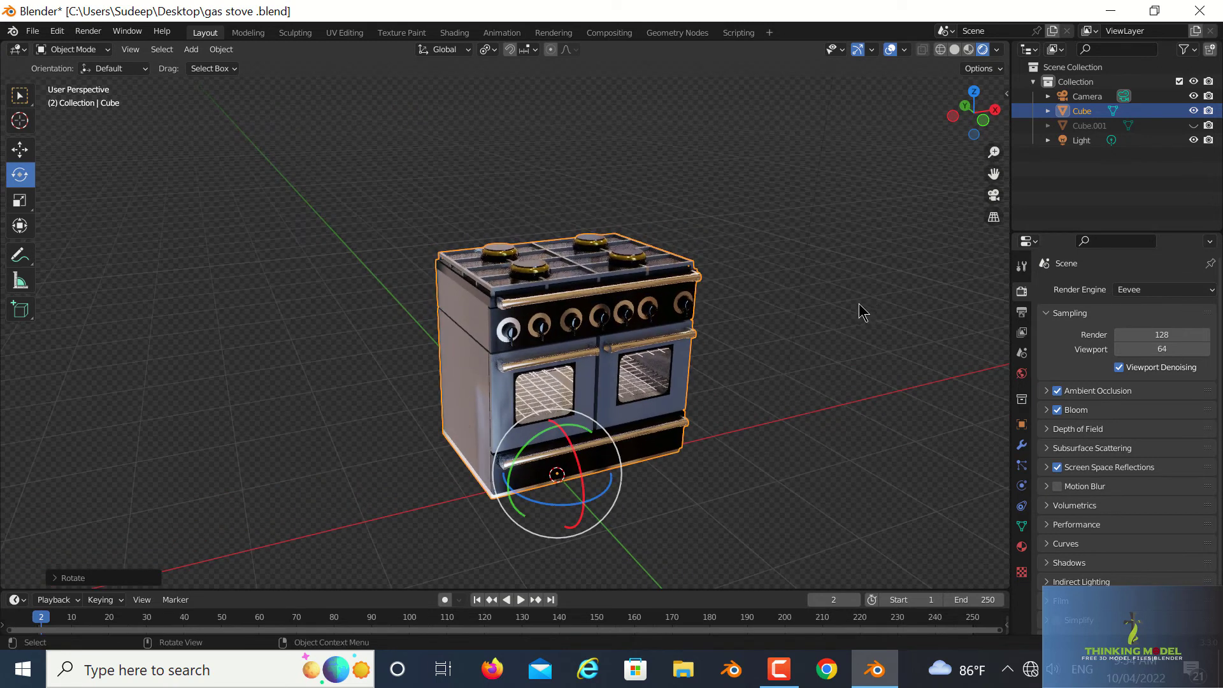
{"action": "scroll", "coordinate": [782, 355], "scroll_direction": "up", "scroll_amount": 1}
{"action": "scroll", "coordinate": [782, 355], "scroll_direction": "up", "scroll_amount": 1}
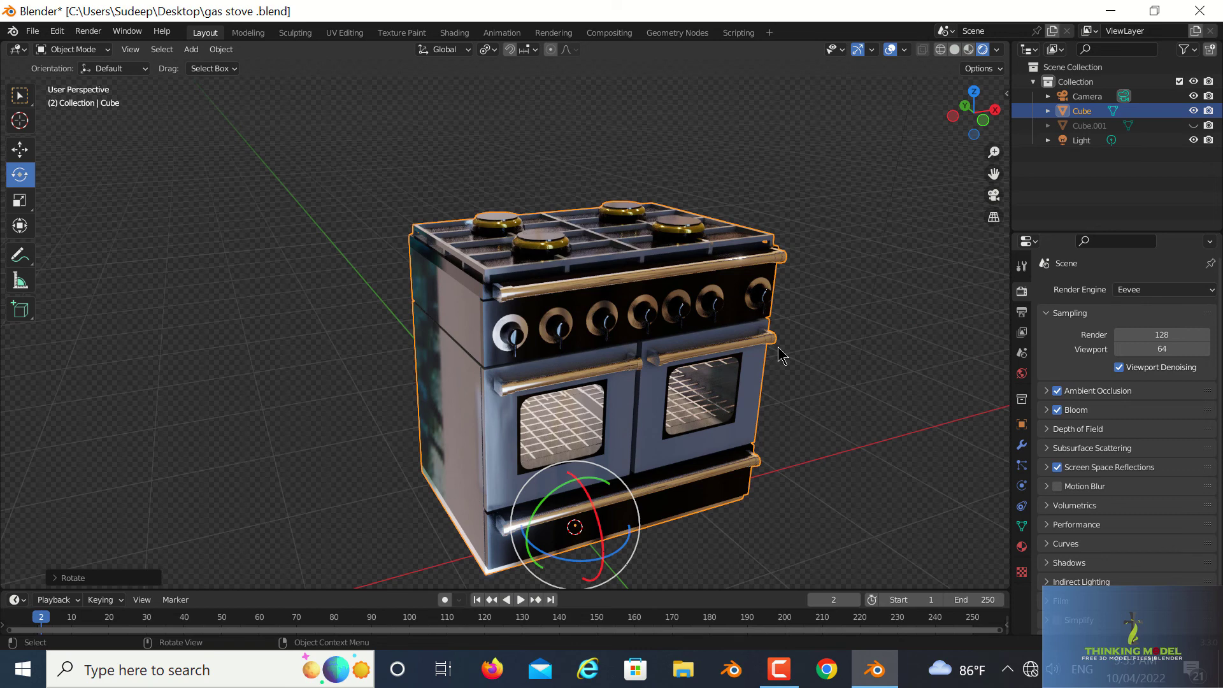
{"action": "mouse_move", "coordinate": [782, 355]}
{"action": "middle_mouse_down"}
{"action": "mouse_move", "coordinate": [604, 392]}
{"action": "mouse_move", "coordinate": [682, 409]}
{"action": "mouse_move", "coordinate": [791, 395]}
{"action": "mouse_move", "coordinate": [927, 137]}
{"action": "middle_mouse_up"}
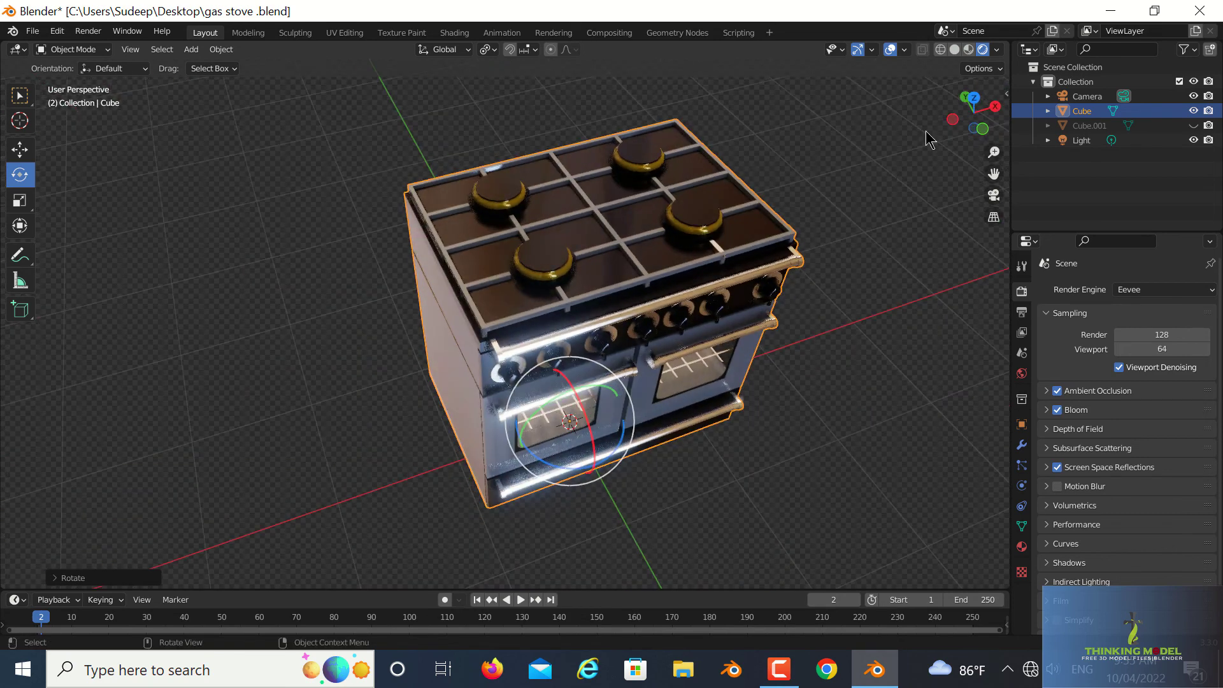
{"action": "left_click", "coordinate": [1109, 11]}
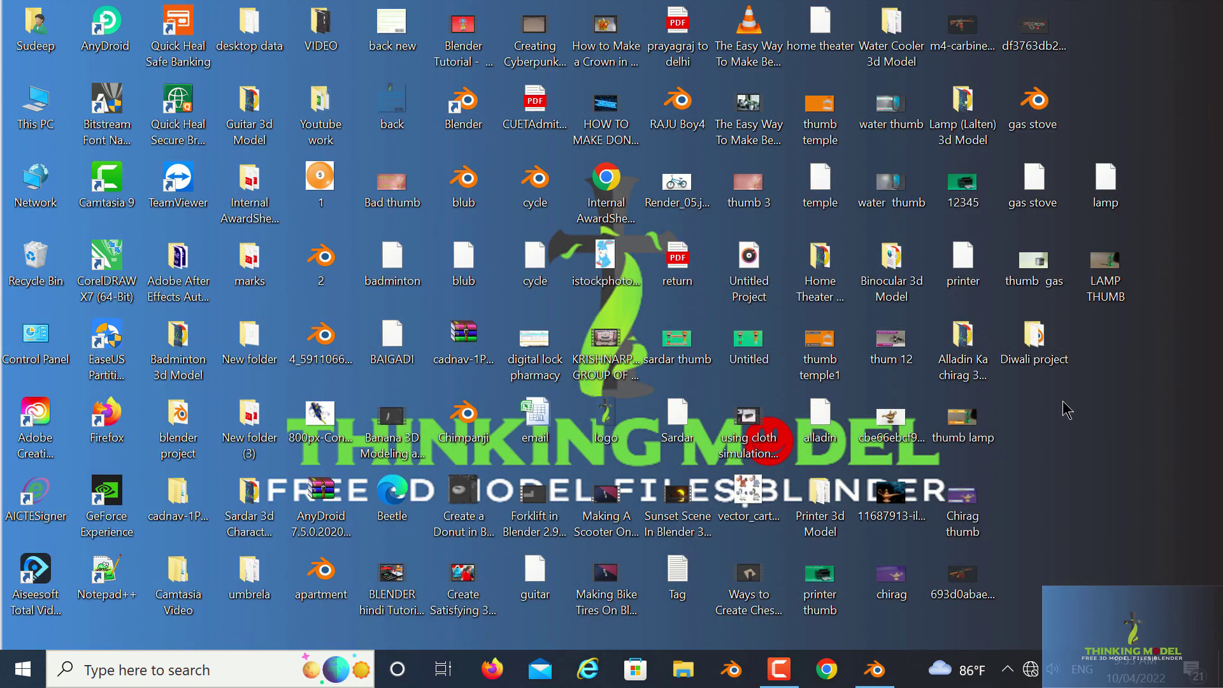